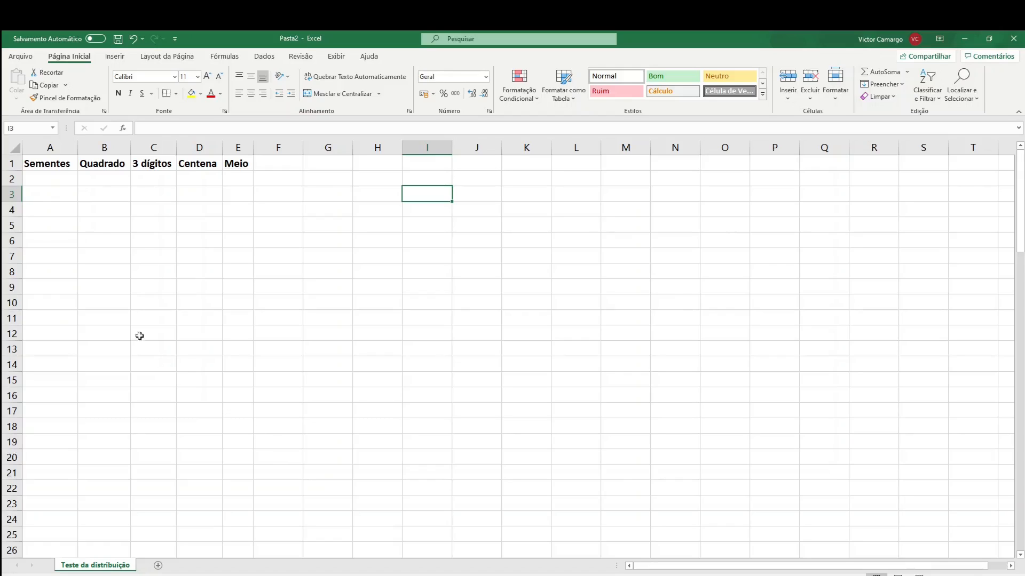
Fill the Sementes column from A2 to A101 with the series 0 to 99, starting from the entries 00, 01 and 02.
left_click(55, 178)
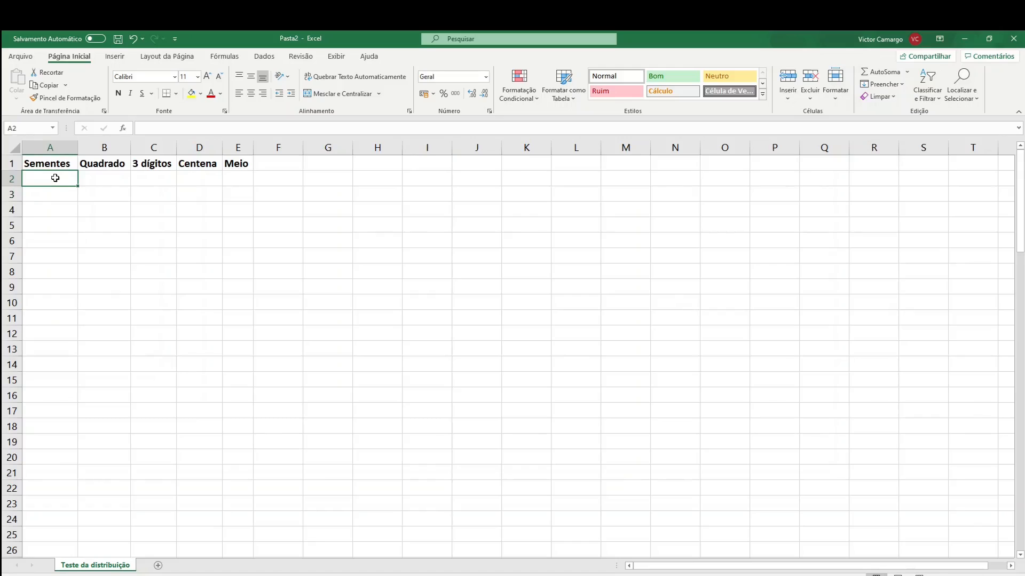
type("00")
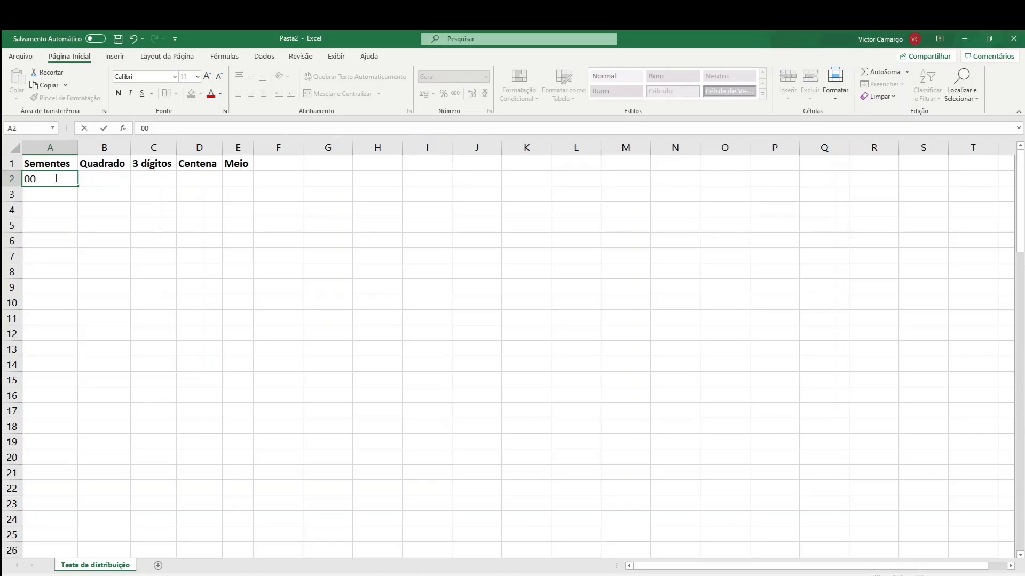
key("Return")
type("01")
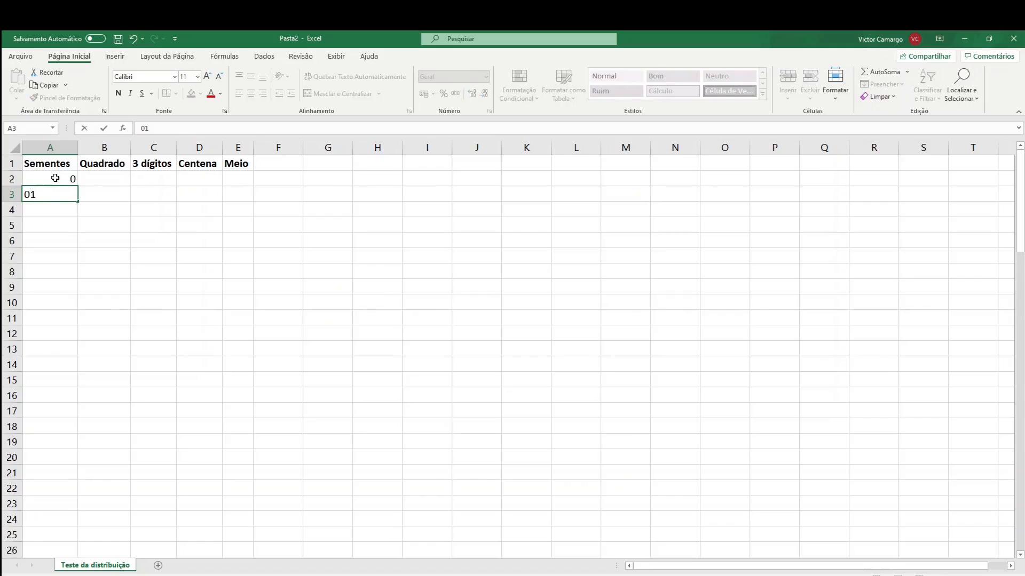
key("Return")
type("02")
key("Return")
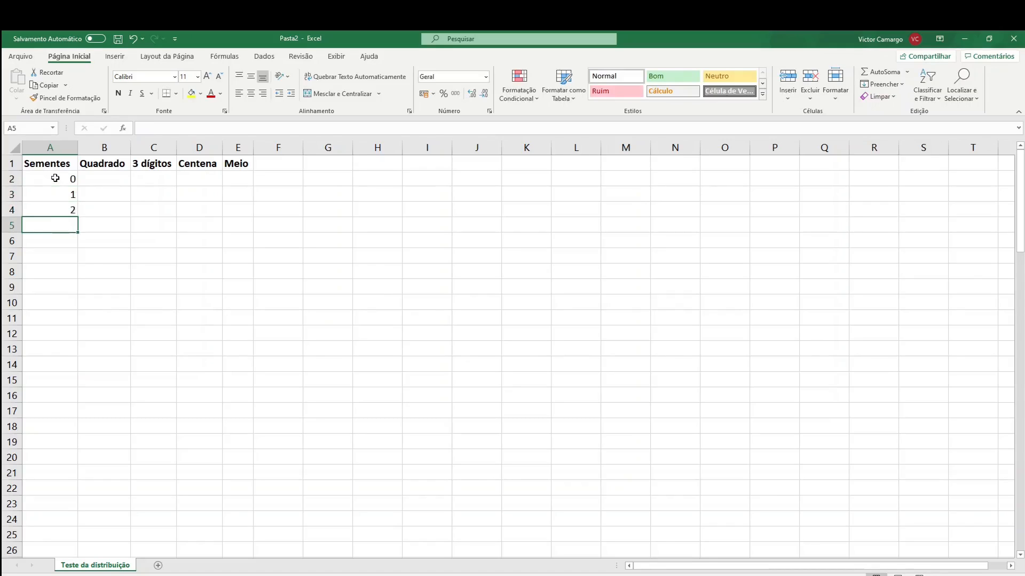
left_click_drag(55, 179, 65, 564)
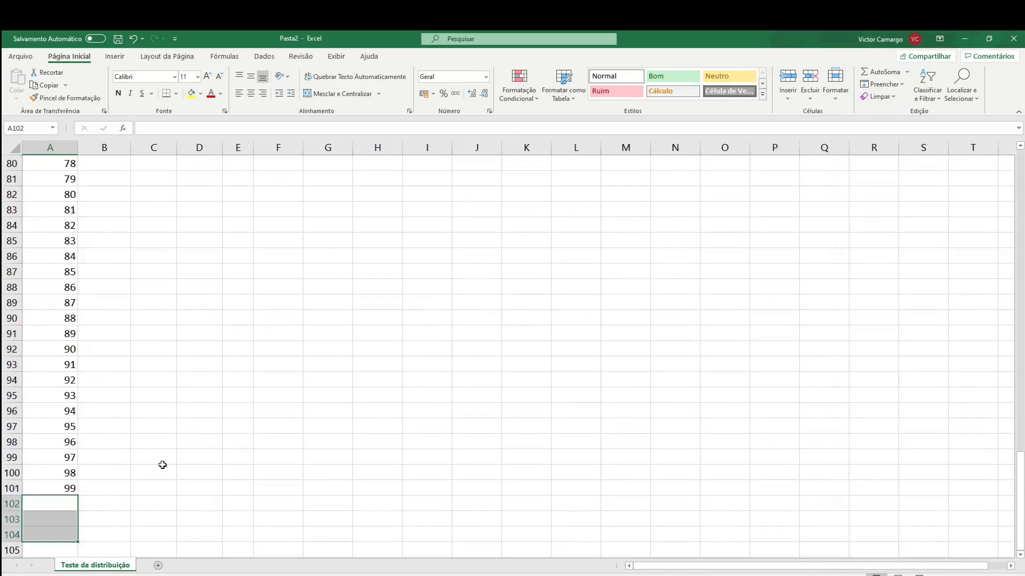
Enter the formula =A2^2 in B2 of the Quadrado column to square the first seed.
scroll(163, 464, "up", 8)
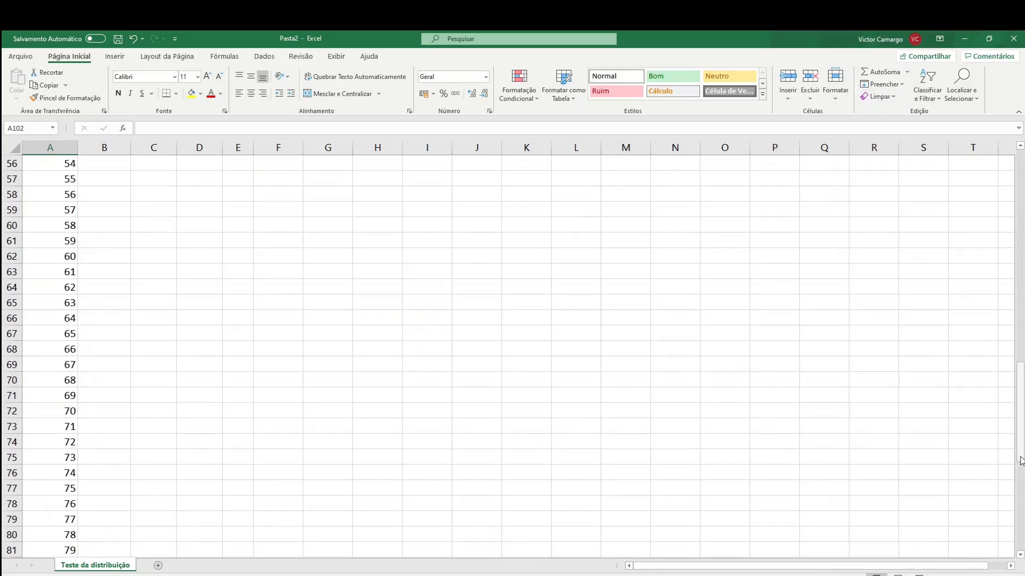
left_click_drag(1021, 459, 1020, 225)
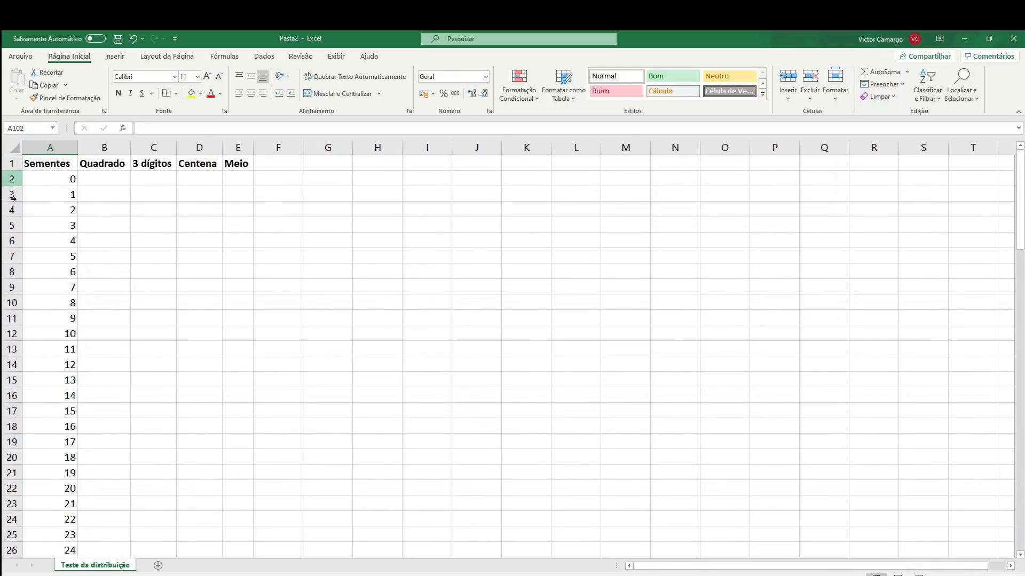
left_click(114, 180)
left_click(53, 179)
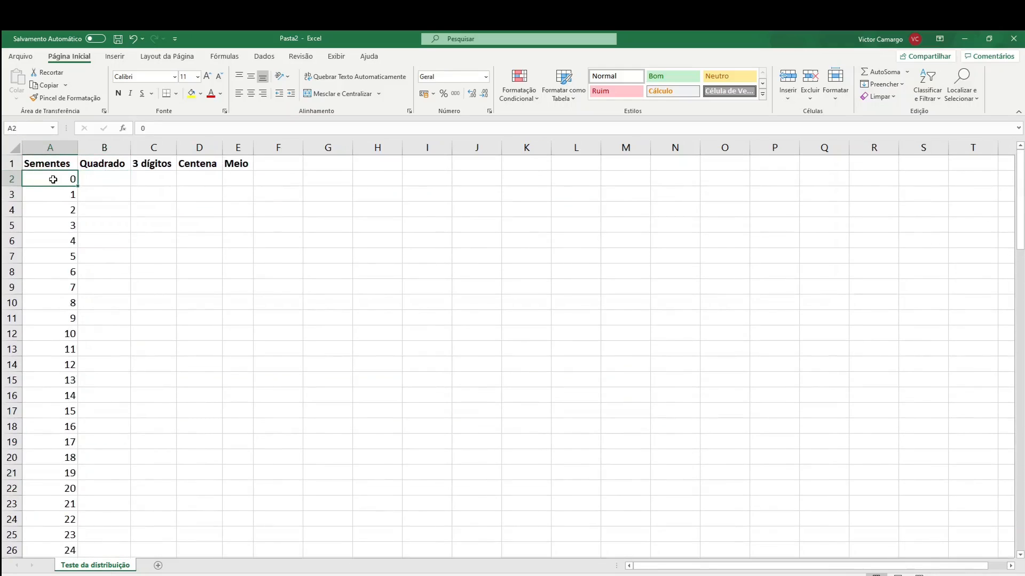
left_click(89, 180)
left_click(71, 176)
left_click(92, 175)
type("=")
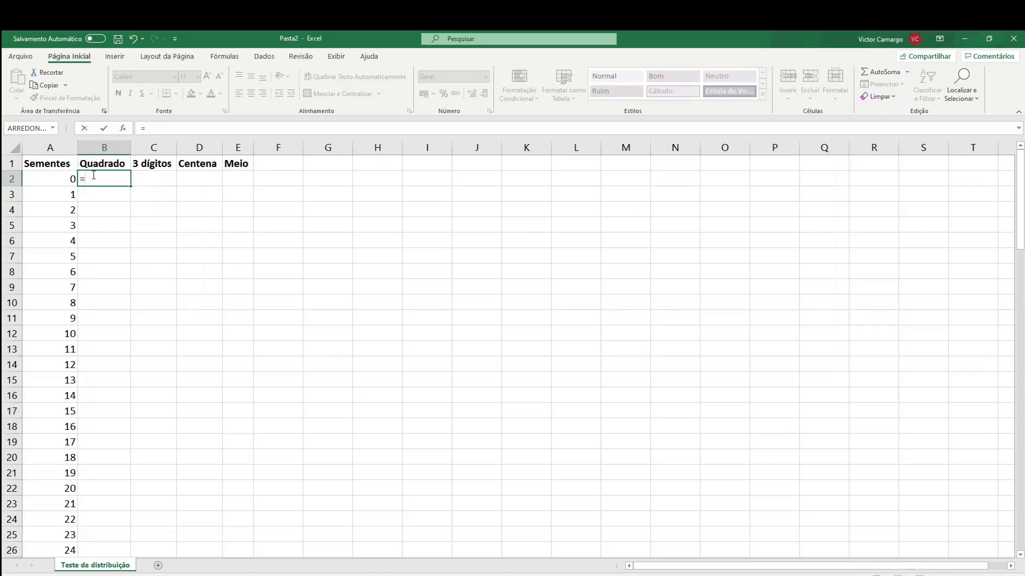
left_click(59, 179)
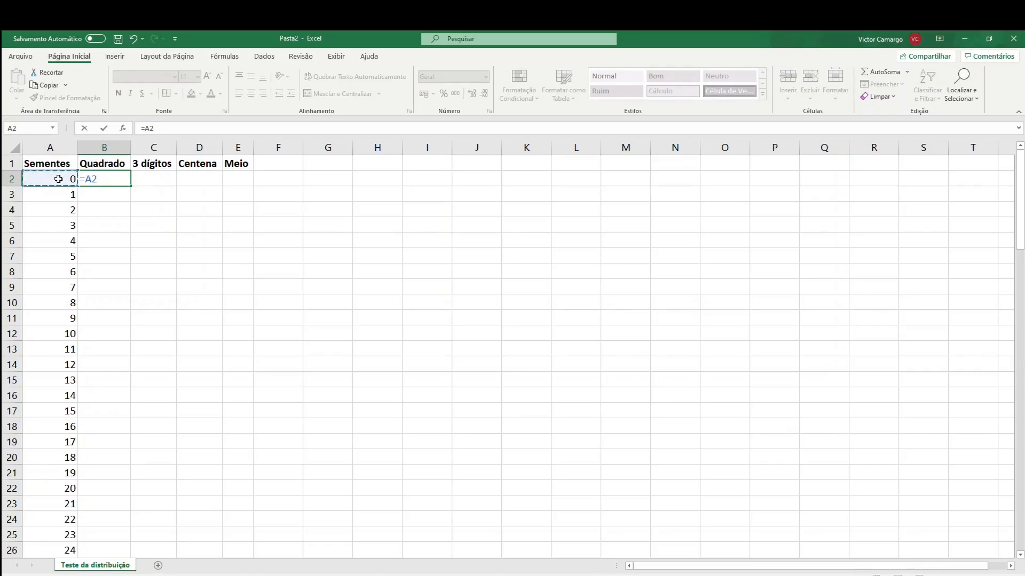
type("^2")
key("Return")
Copy the squaring formula from B2 down the Quadrado column to row 101.
left_click(115, 181)
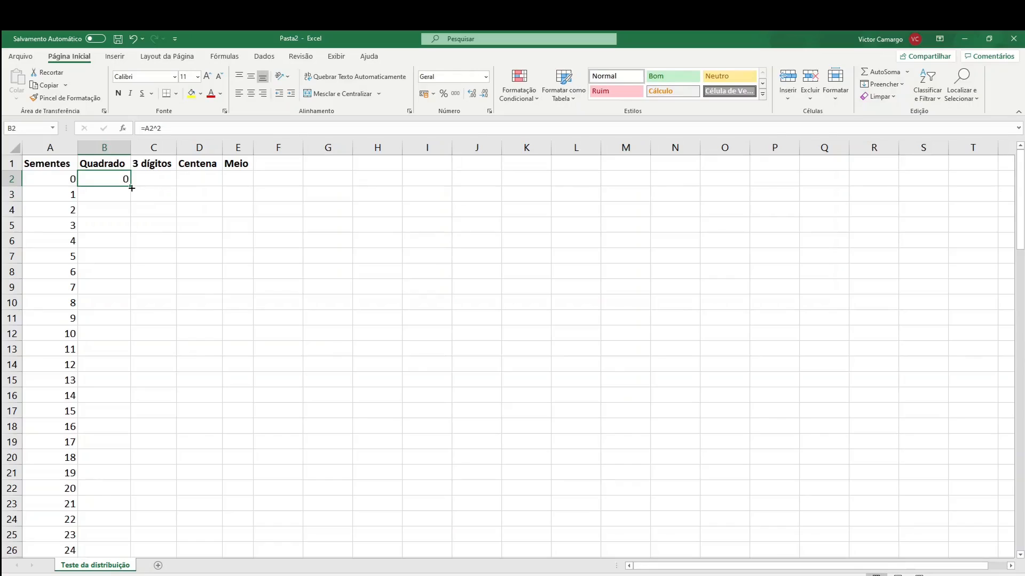
double_click(131, 188)
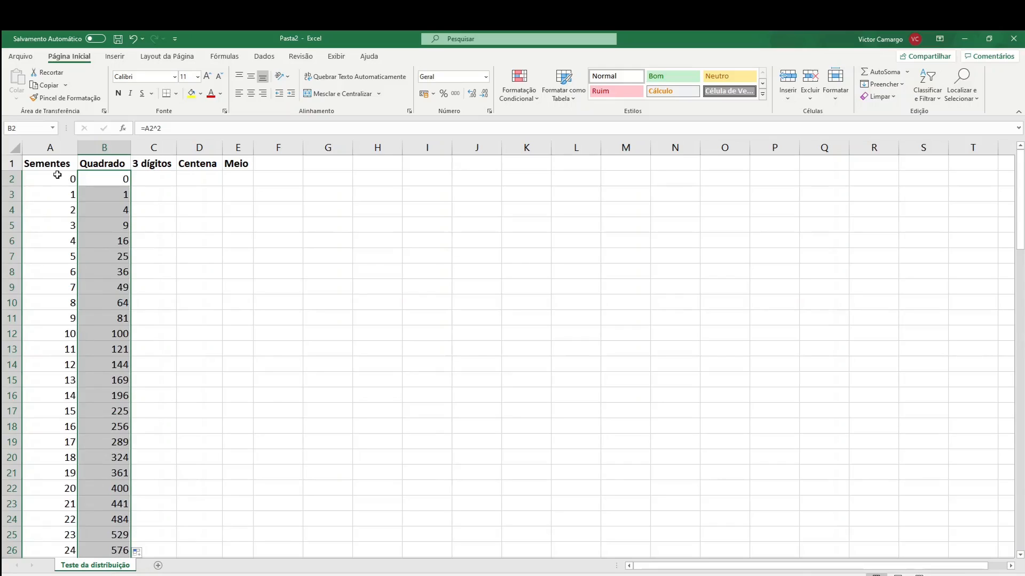
left_click(112, 236)
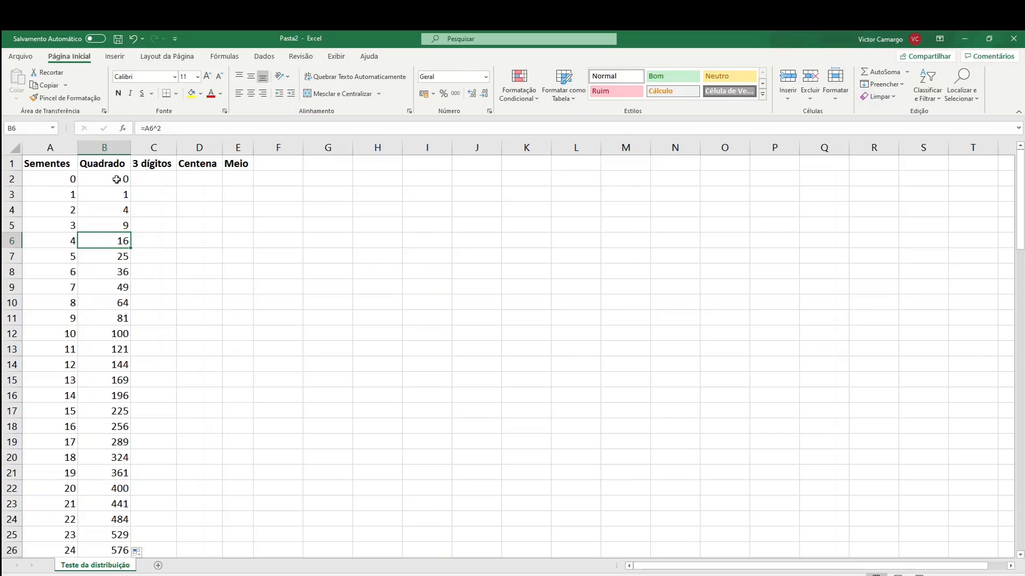
left_click(95, 178)
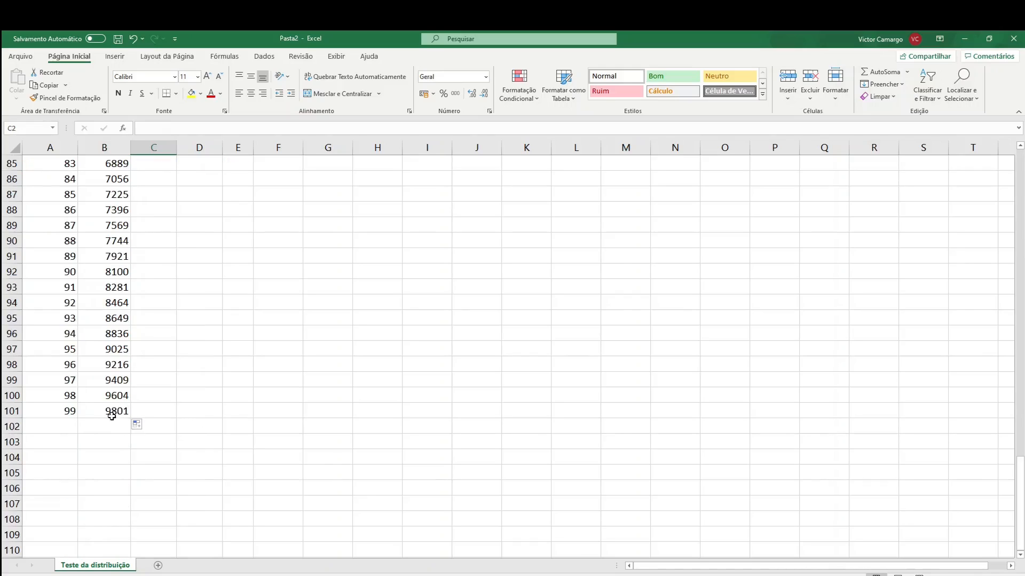
Enter =ARREDONDAR.PARA.BAIXO(B101/10;0) in C101 to drop the last digit of the square.
left_click(140, 413)
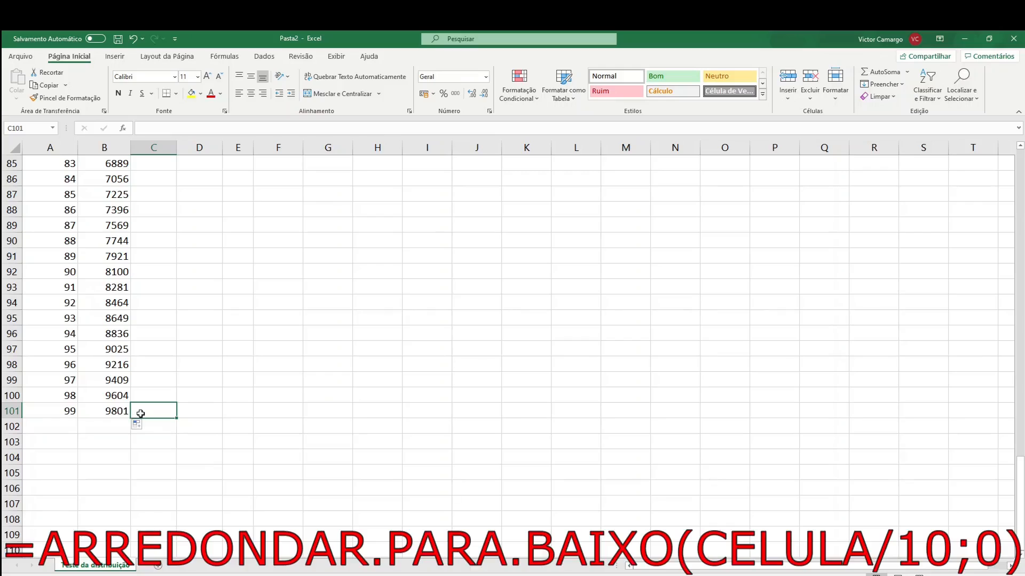
type("=")
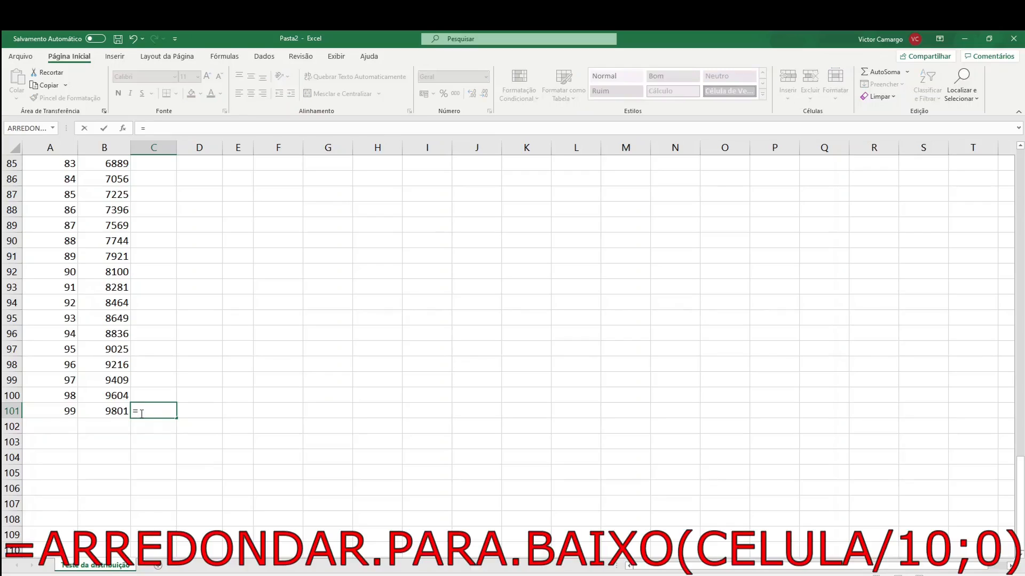
type("arr")
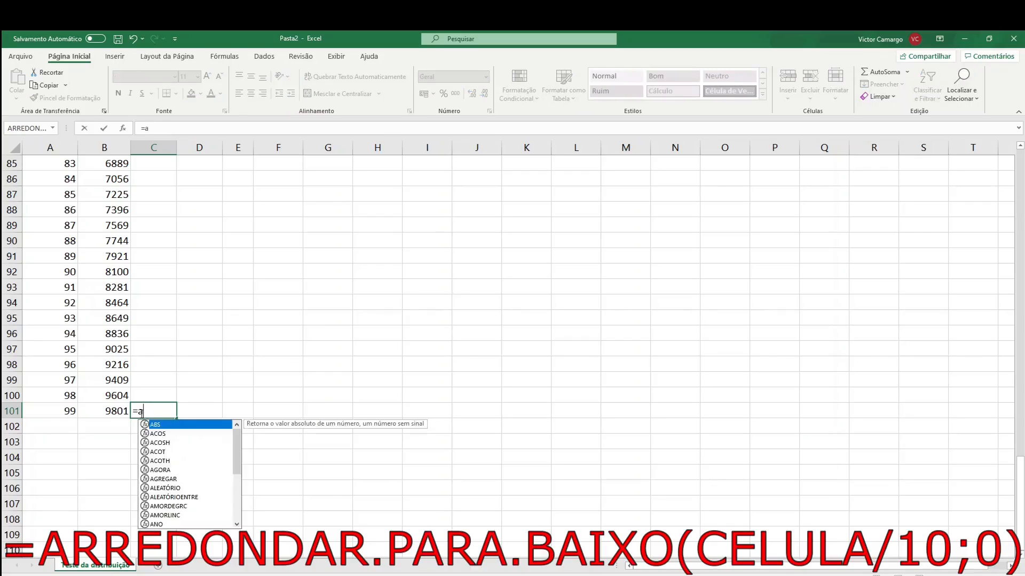
key("Down")
key("Down")
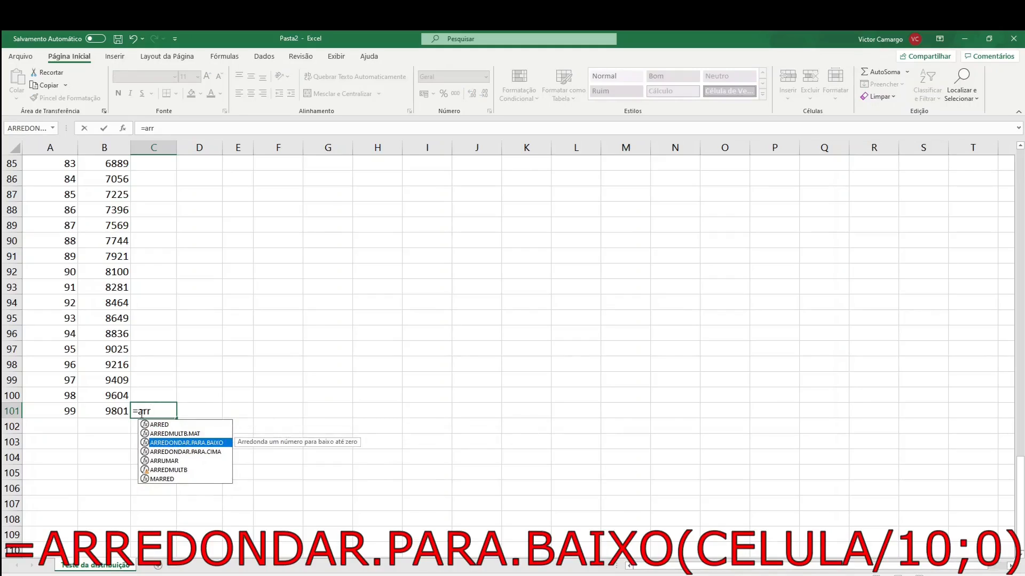
key("Tab")
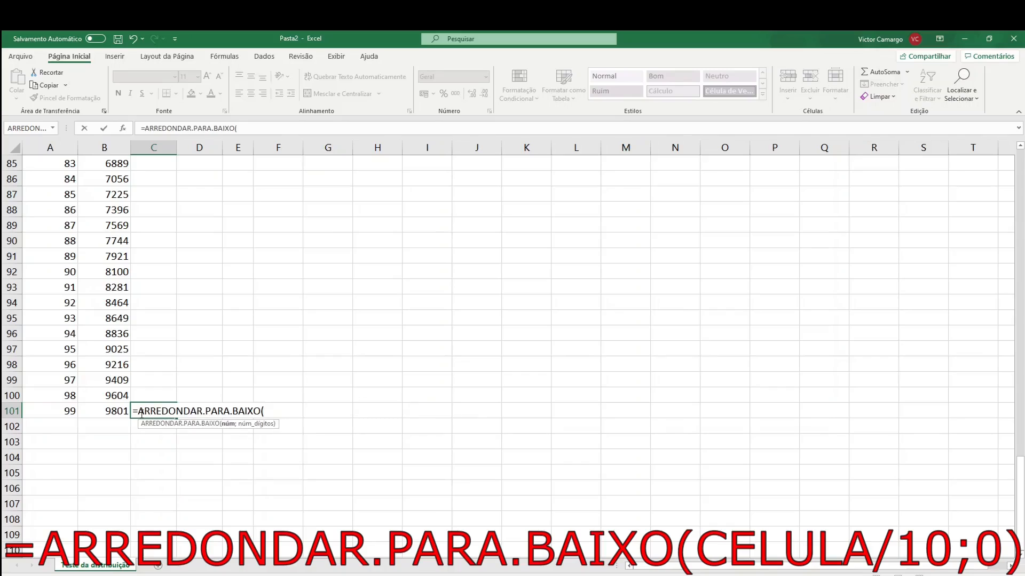
left_click(117, 410)
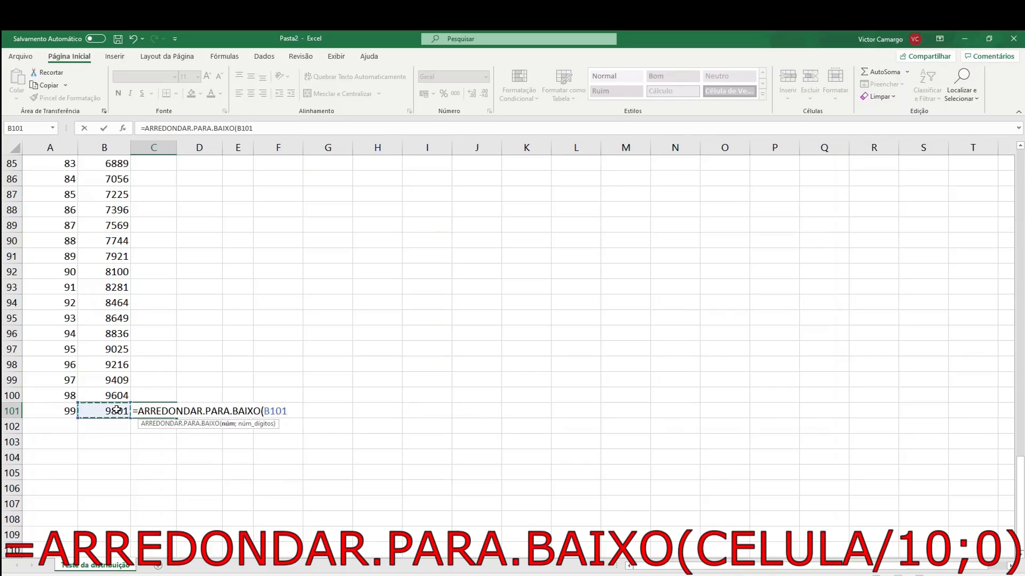
type("/10;")
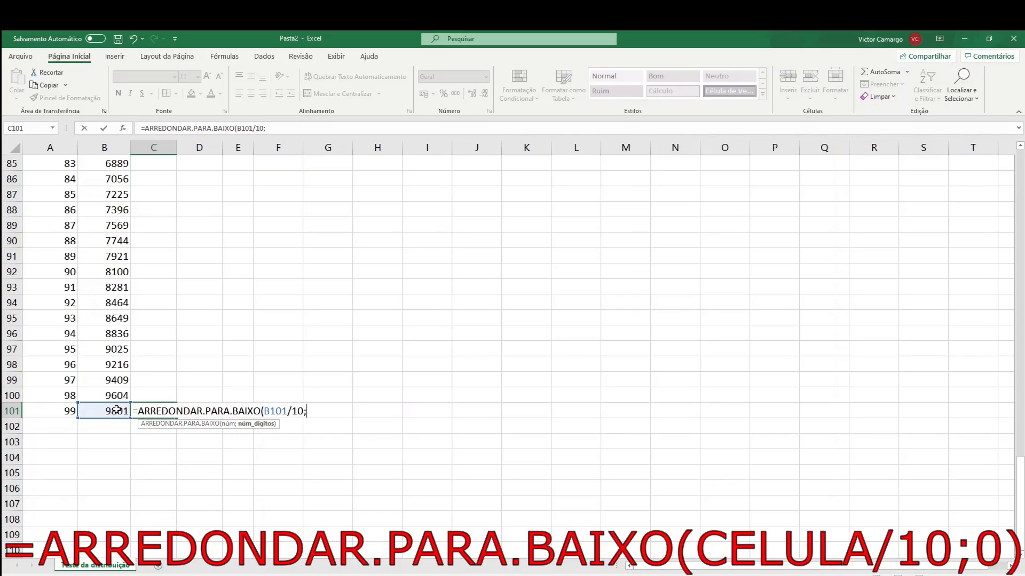
type("0)")
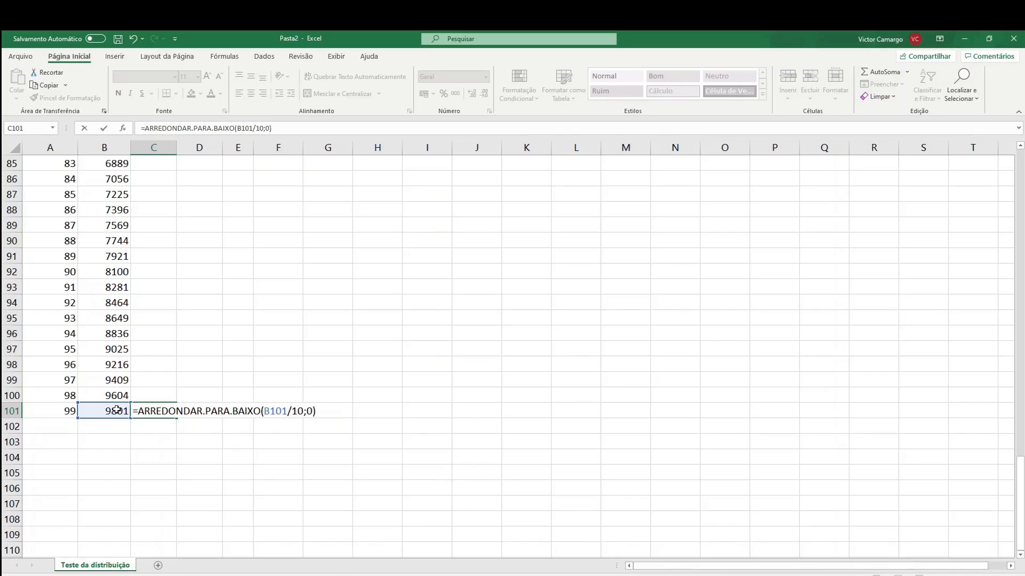
key("Return")
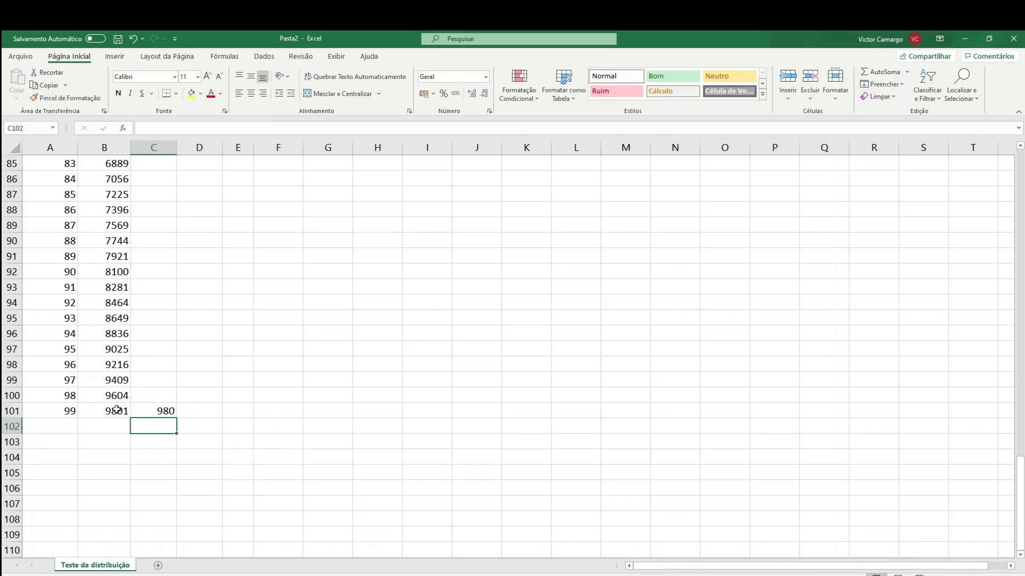
Copy the C101 formula upward to C2 to fill the 3 dígitos column, and review the column down to row 101.
left_click(151, 411)
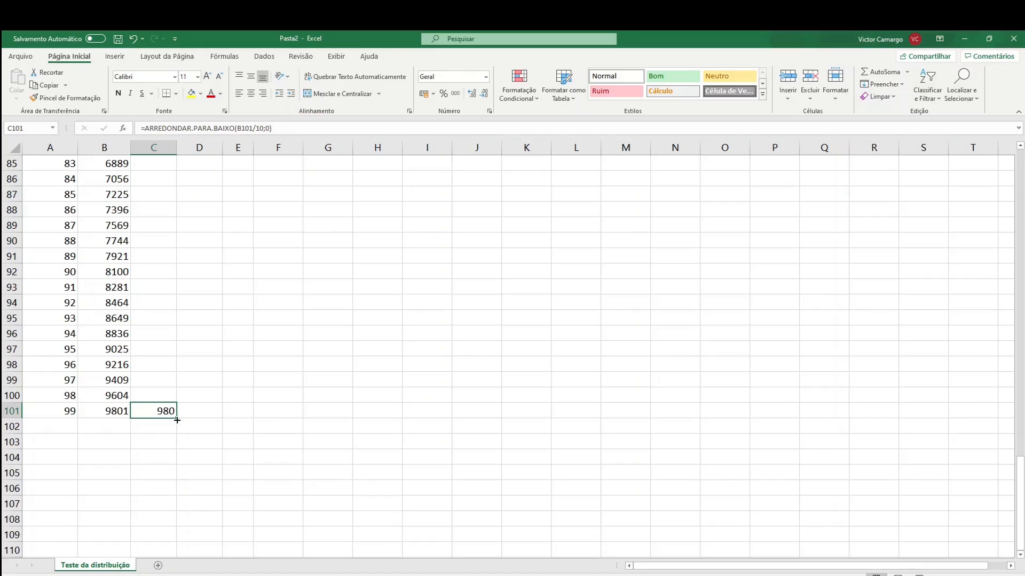
mouse_move(174, 417)
left_mouse_down()
mouse_move(197, 280)
mouse_move(160, 152)
mouse_move(161, 176)
left_mouse_up()
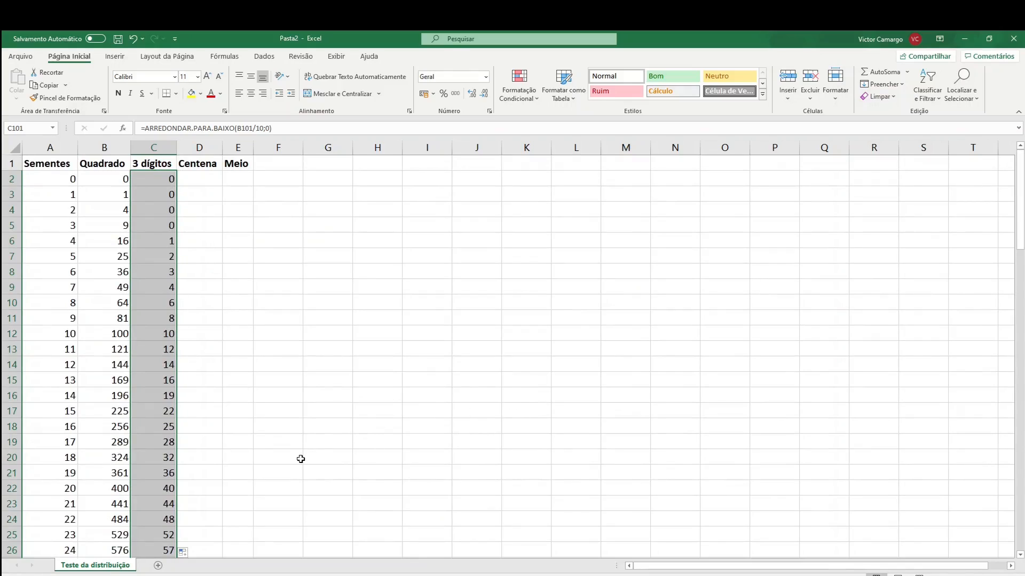
scroll(268, 459, "down", 5)
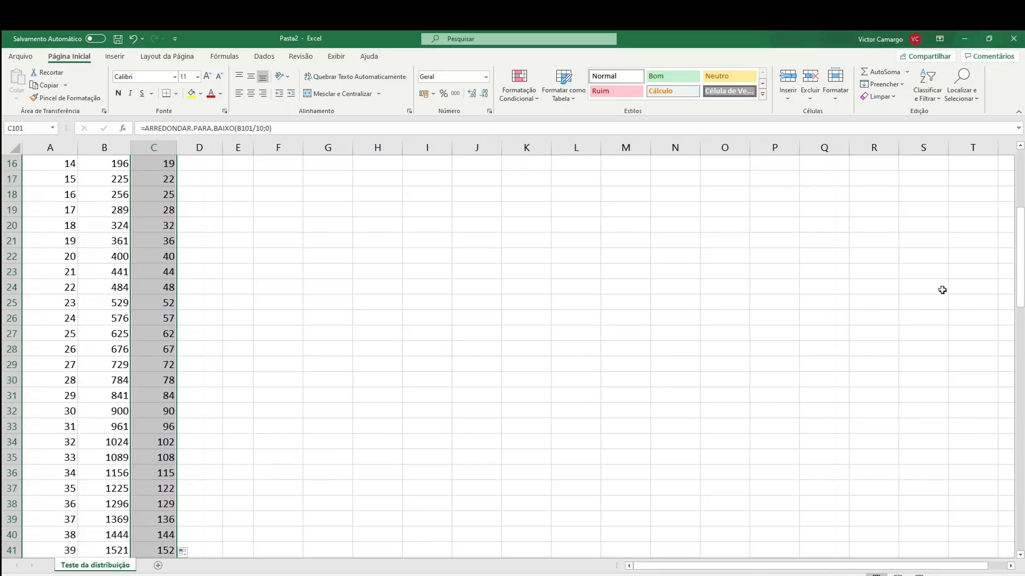
left_click(1017, 372)
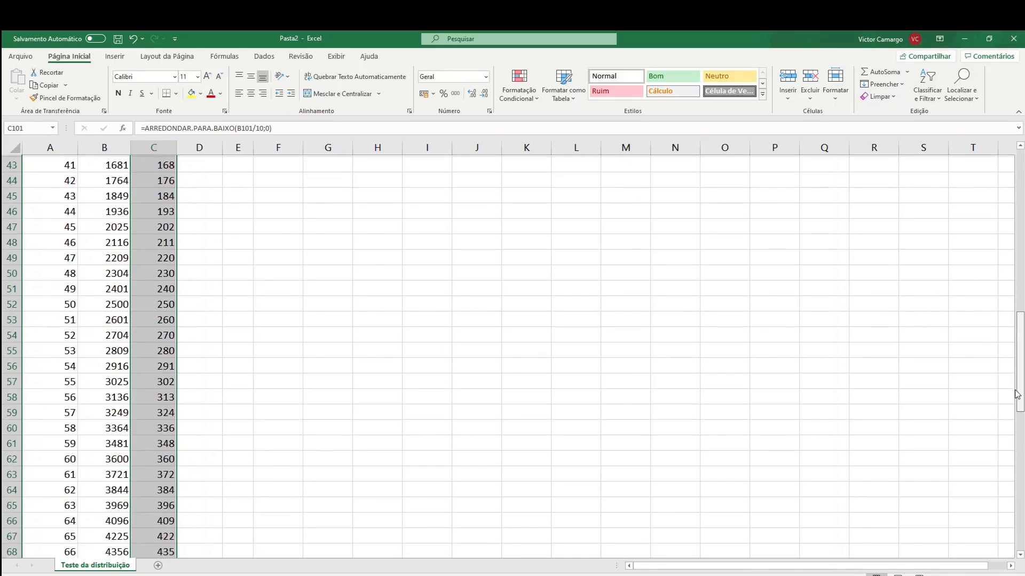
left_click(1017, 452)
left_click(1016, 454)
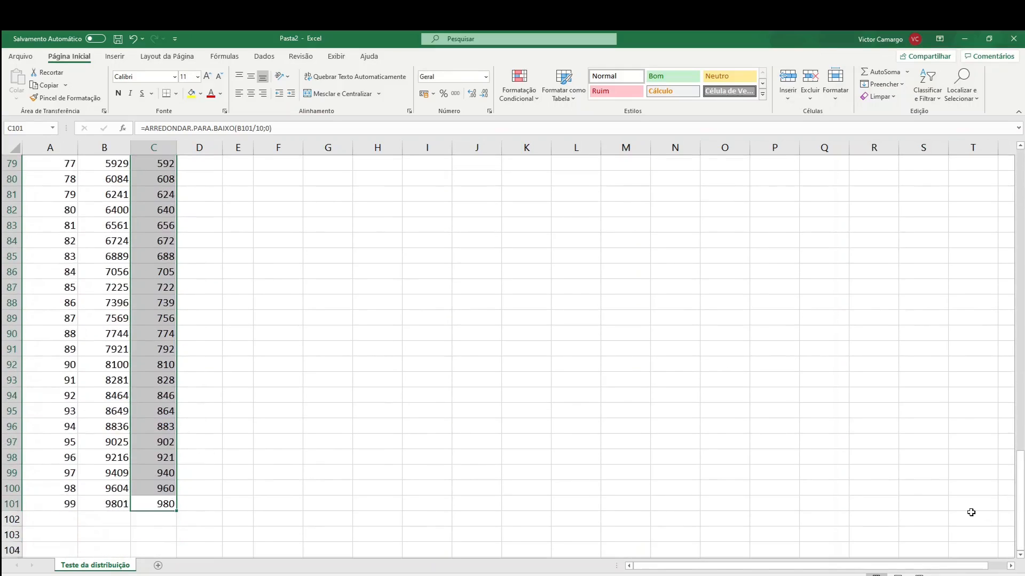
left_click(148, 501)
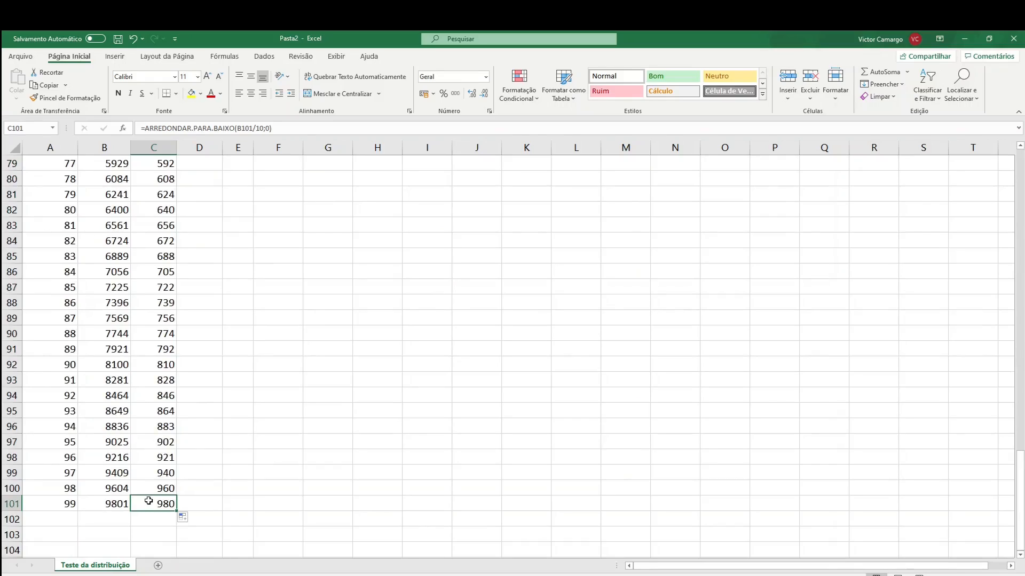
Enter =ARREDONDAR.PARA.BAIXO(C101/100;0) in D101 to isolate the hundreds digit of the three-digit value.
left_click(197, 507)
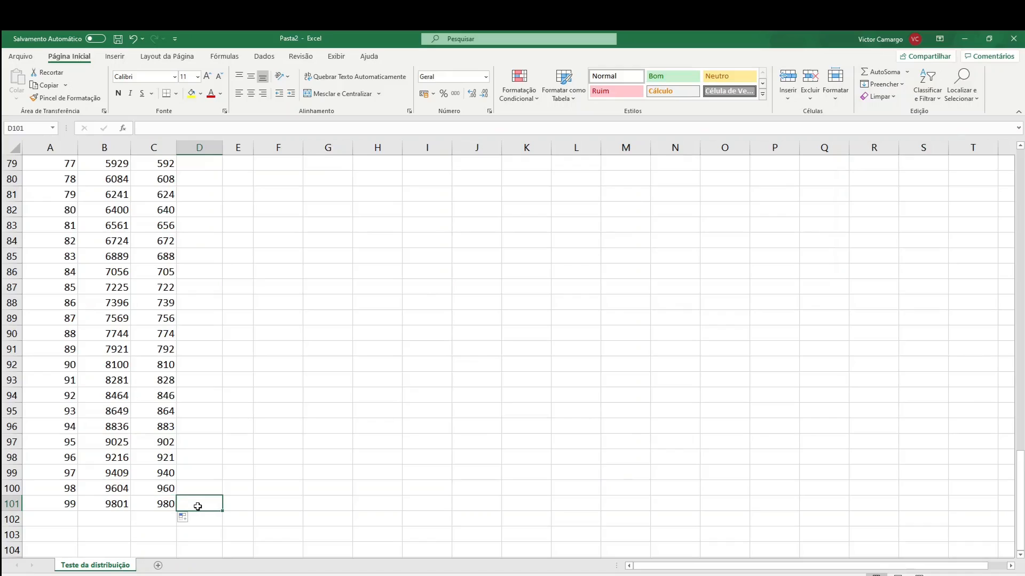
type("=")
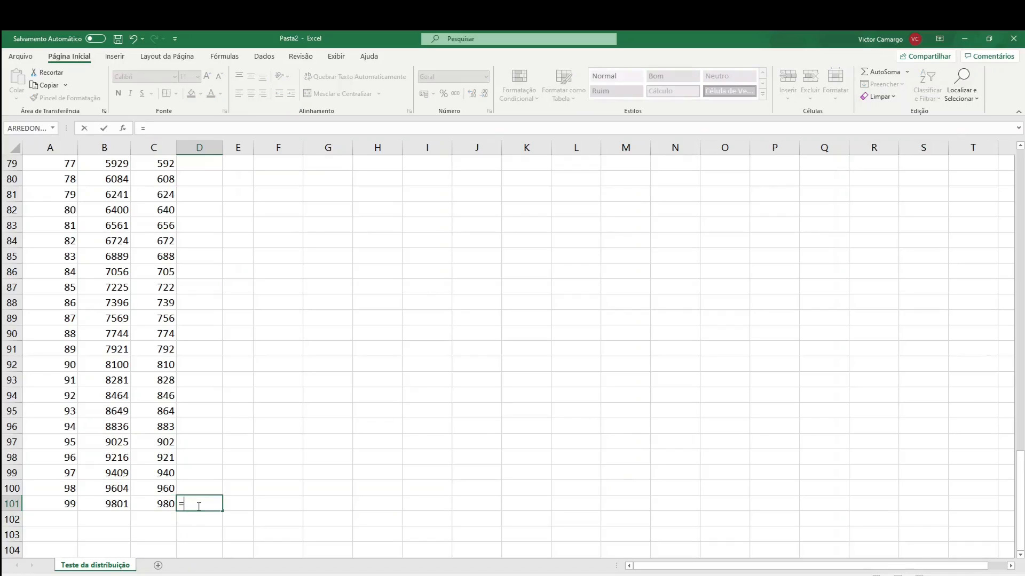
type("arr")
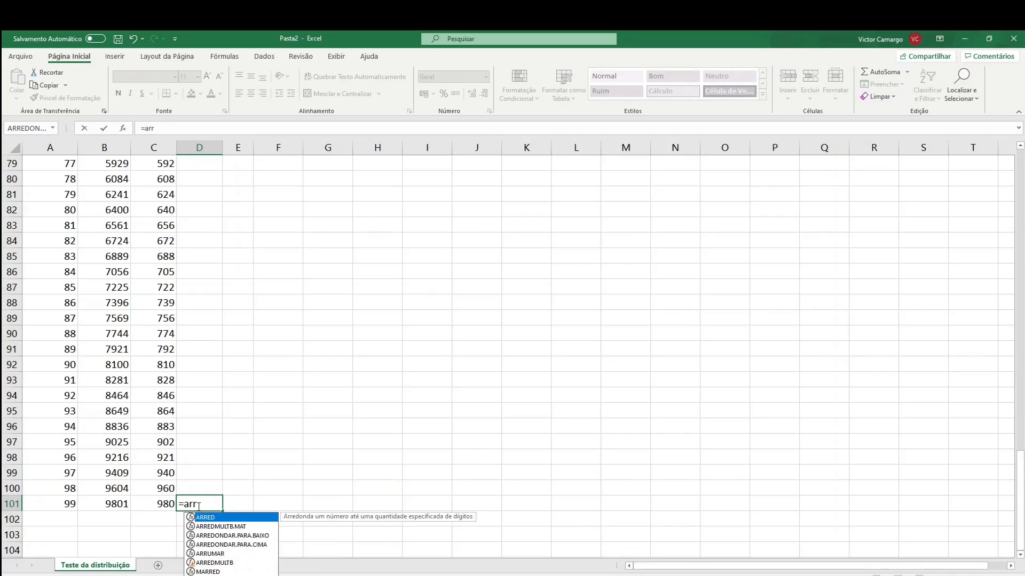
key("Down")
key("Down")
key("Tab")
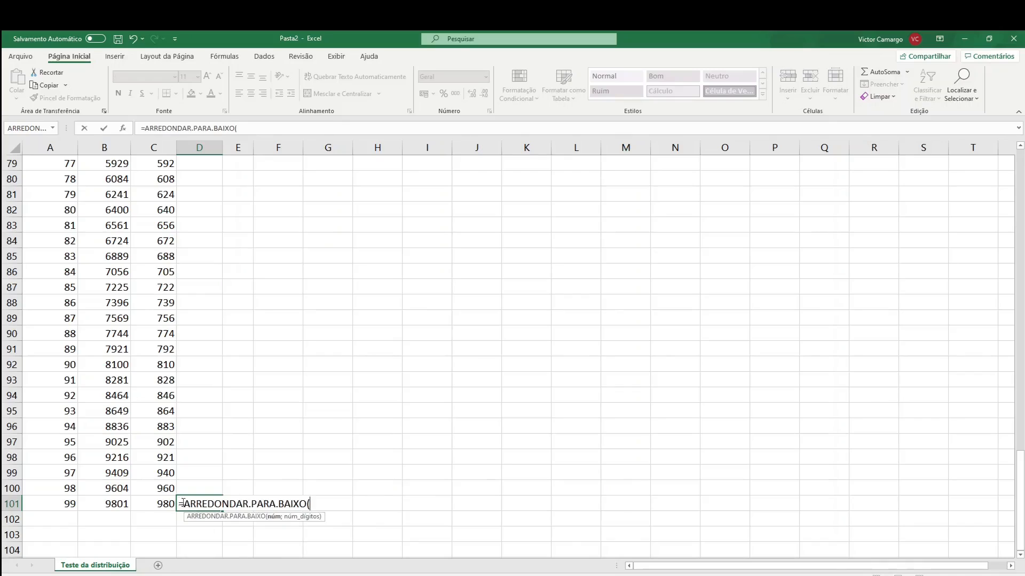
left_click(158, 505)
type("/")
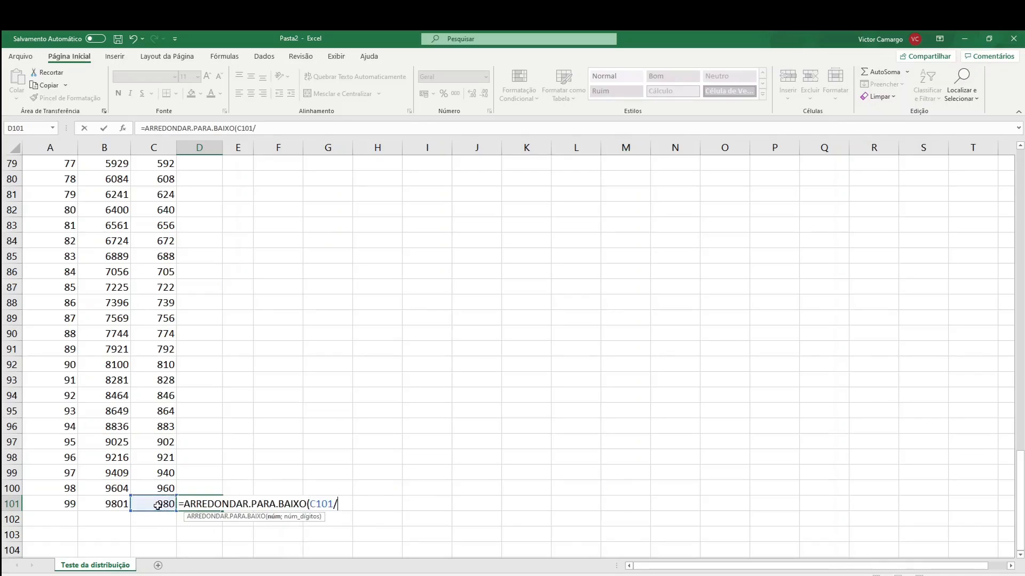
type("100;0)")
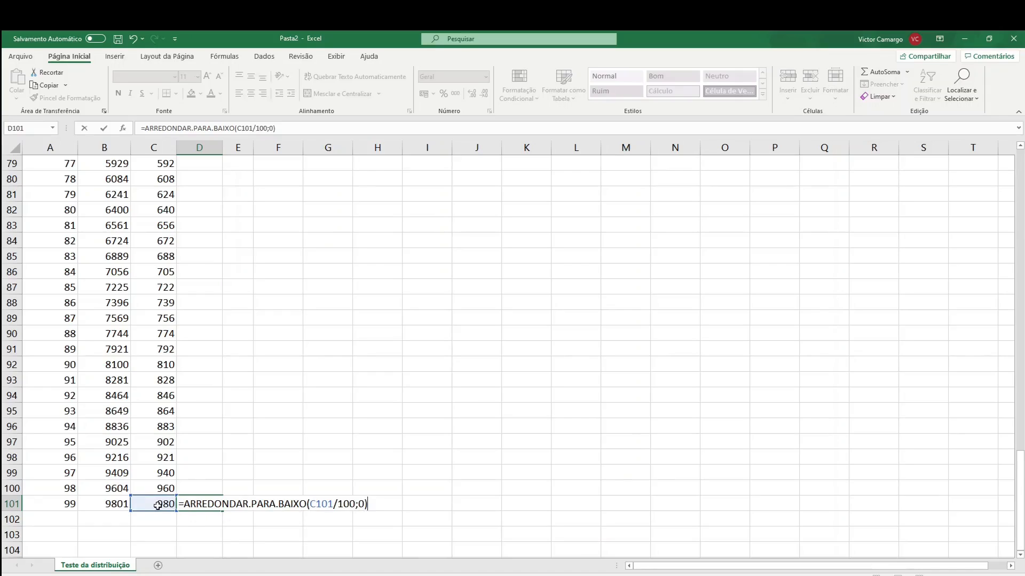
key("Return")
Append *100 to the D101 formula and copy it upward to D2 to fill the Centena column.
left_click(209, 503)
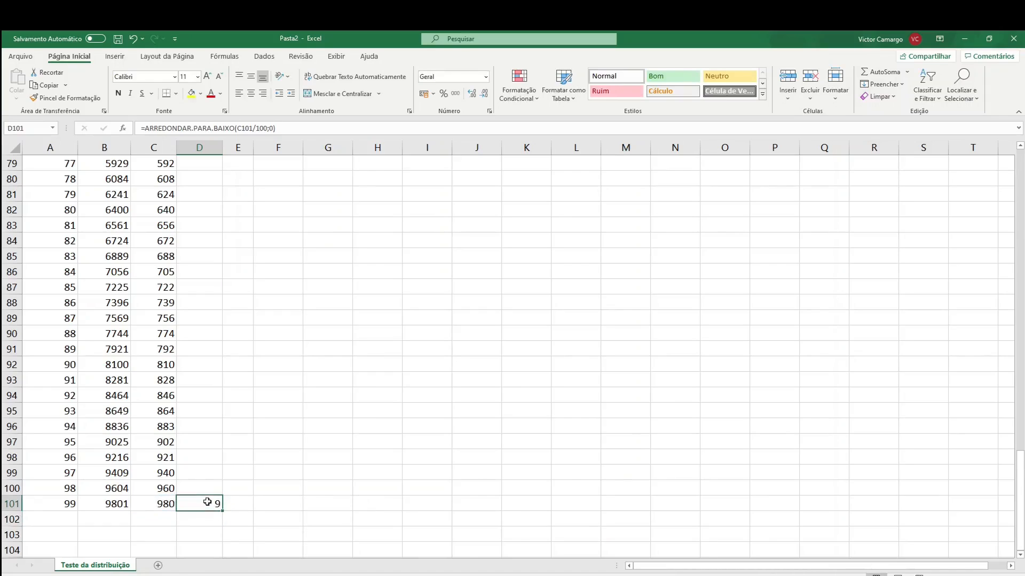
left_click(286, 129)
type("*100")
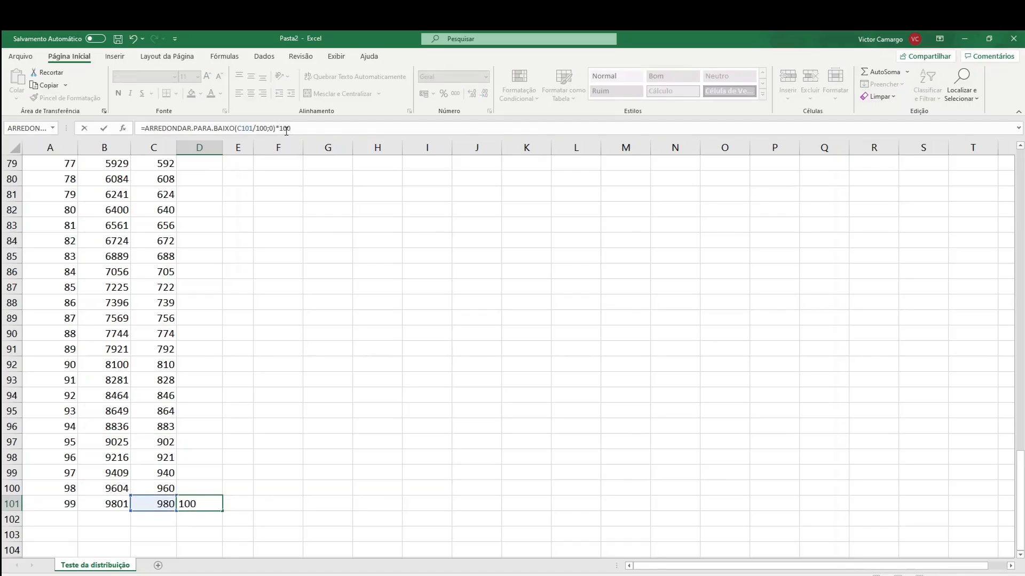
key("Return")
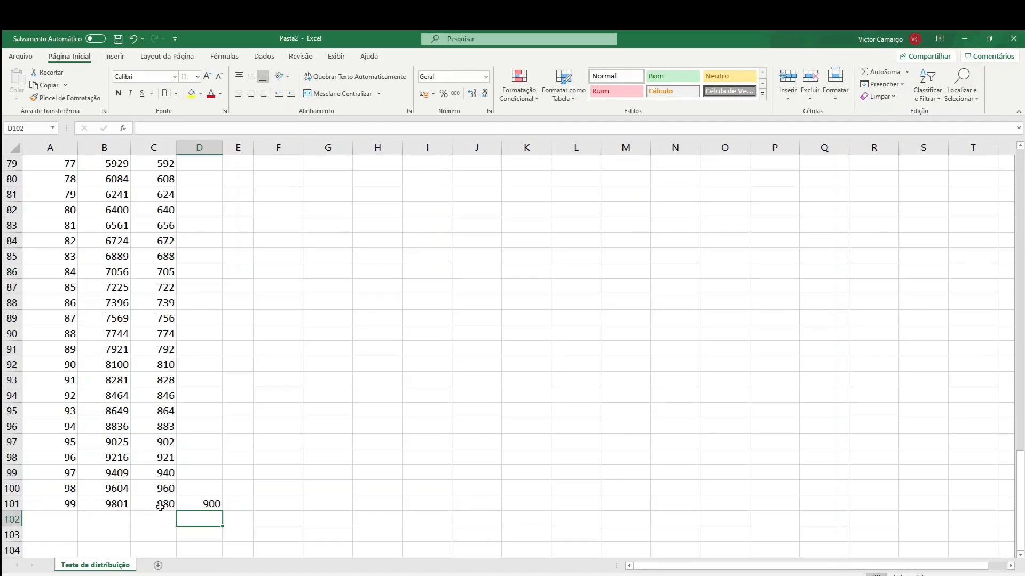
left_click(206, 503)
left_click_drag(222, 512, 234, 176)
Enter =C101-D101 in E101 to subtract the hundreds from the three-digit value.
key("ctrl+End")
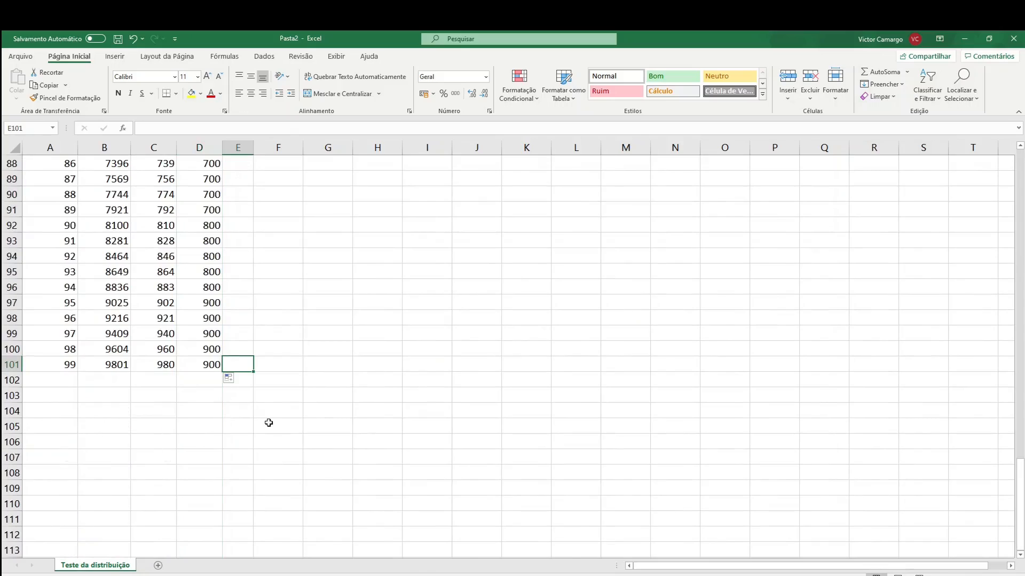
type("=")
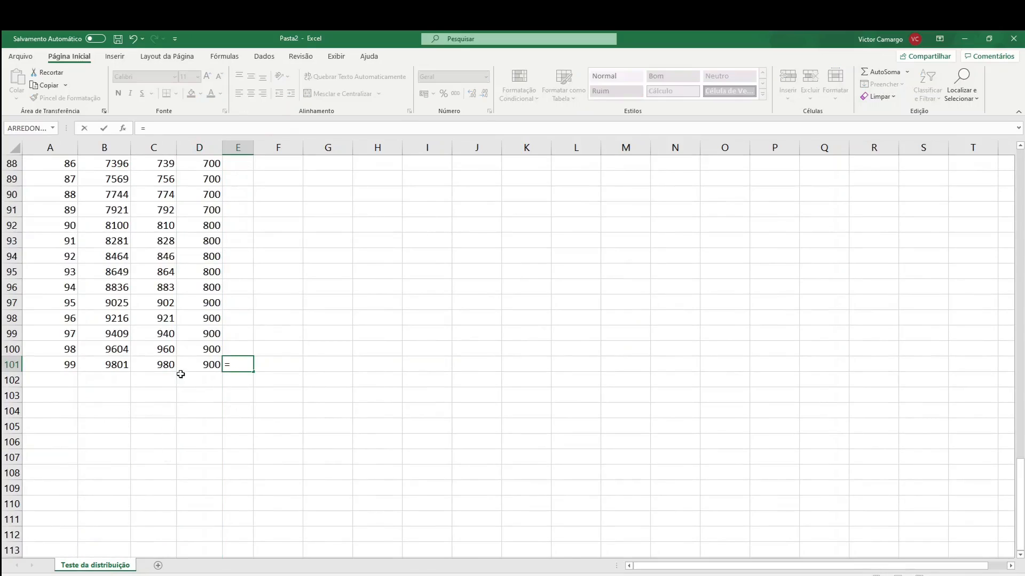
left_click(163, 365)
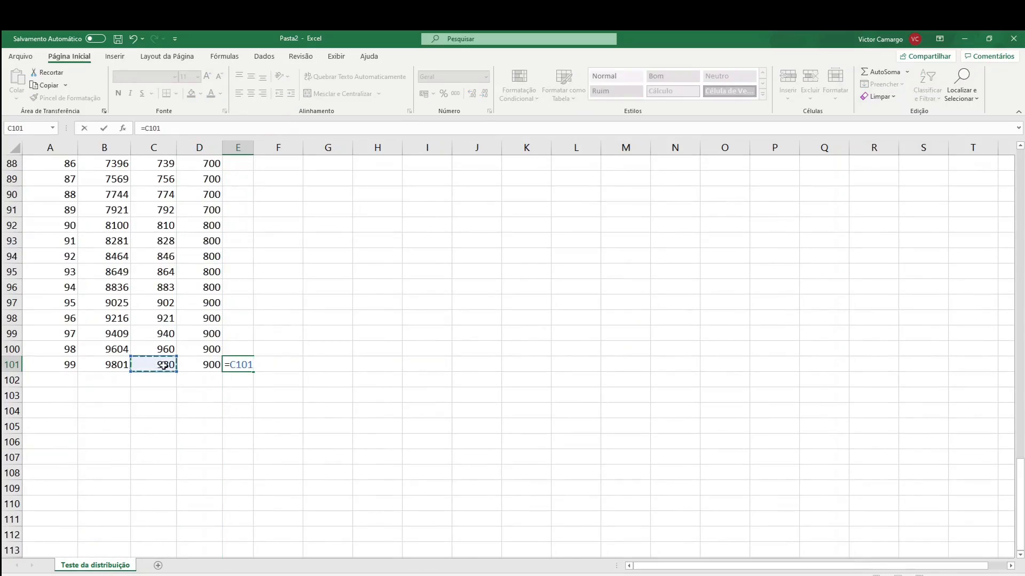
type("-")
left_click(199, 365)
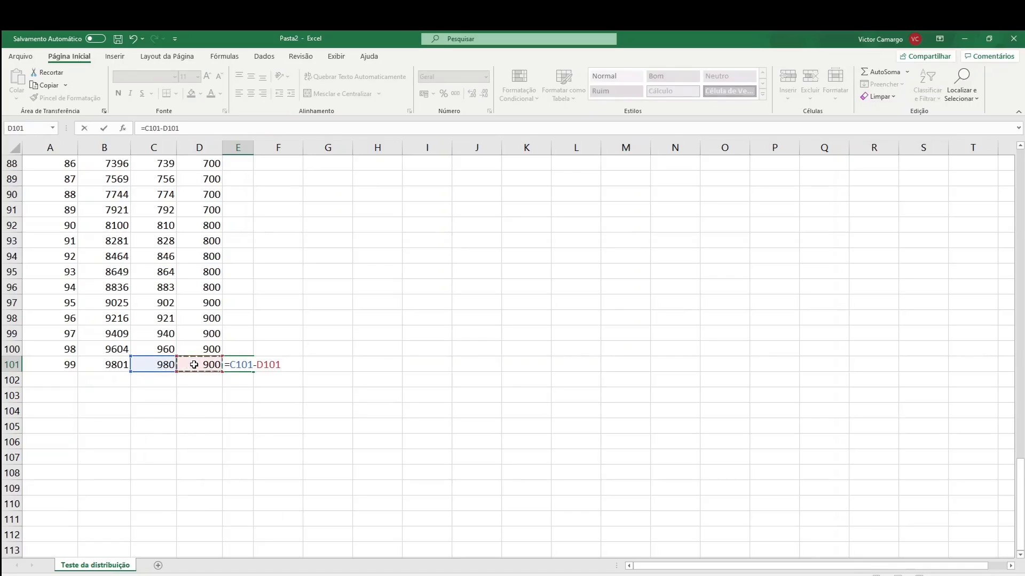
key("Return")
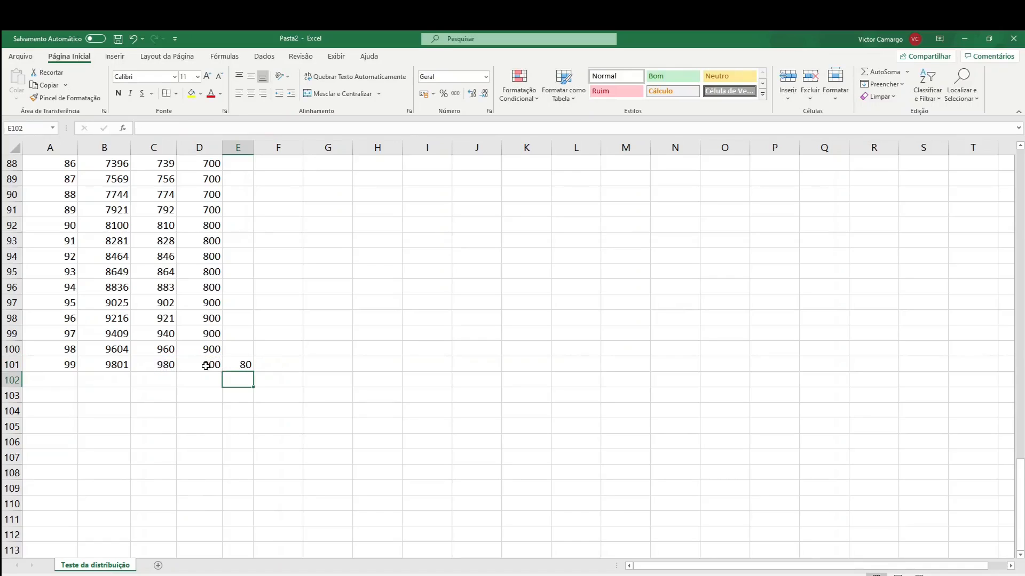
Copy the E101 subtraction formula upward to E2 to fill the Meio column.
left_click(239, 364)
left_click_drag(253, 371, 244, 477)
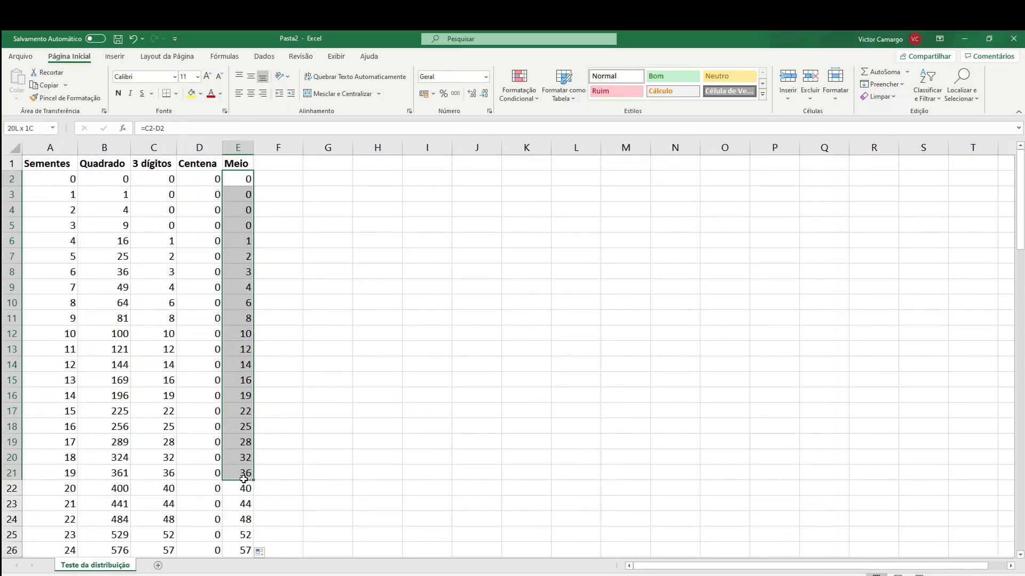
left_click(241, 414)
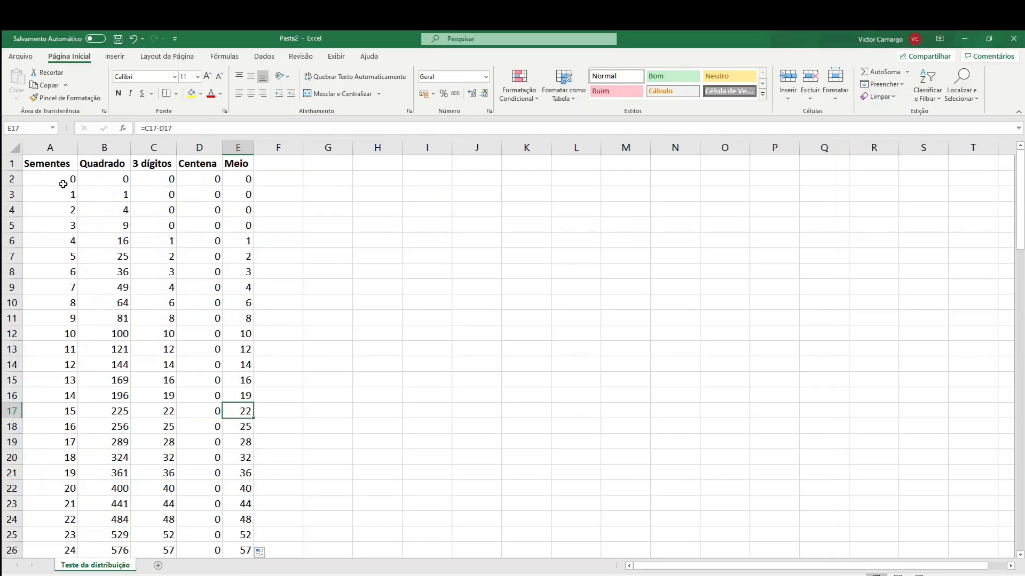
Examine the Meio values from row 2 to row 101 against the Sementes and Quadrado columns.
left_click(242, 181)
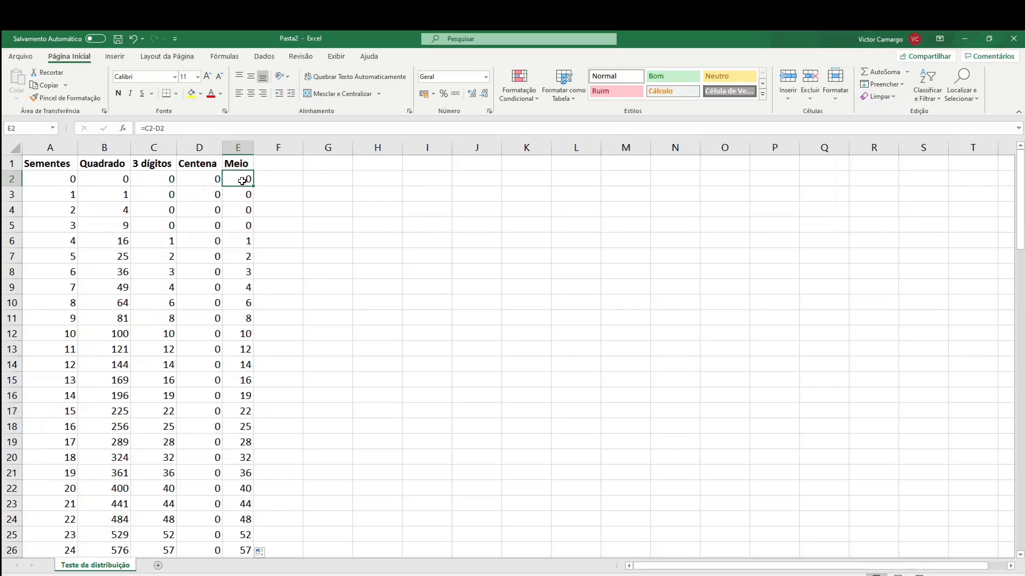
scroll(236, 473, "down", 5)
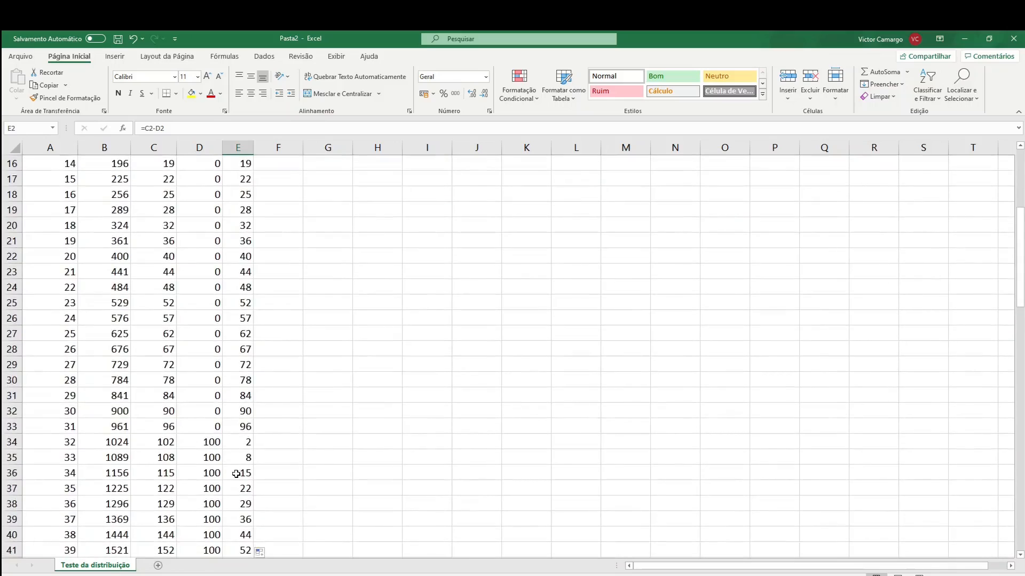
scroll(236, 474, "down", 5)
scroll(237, 474, "down", 8)
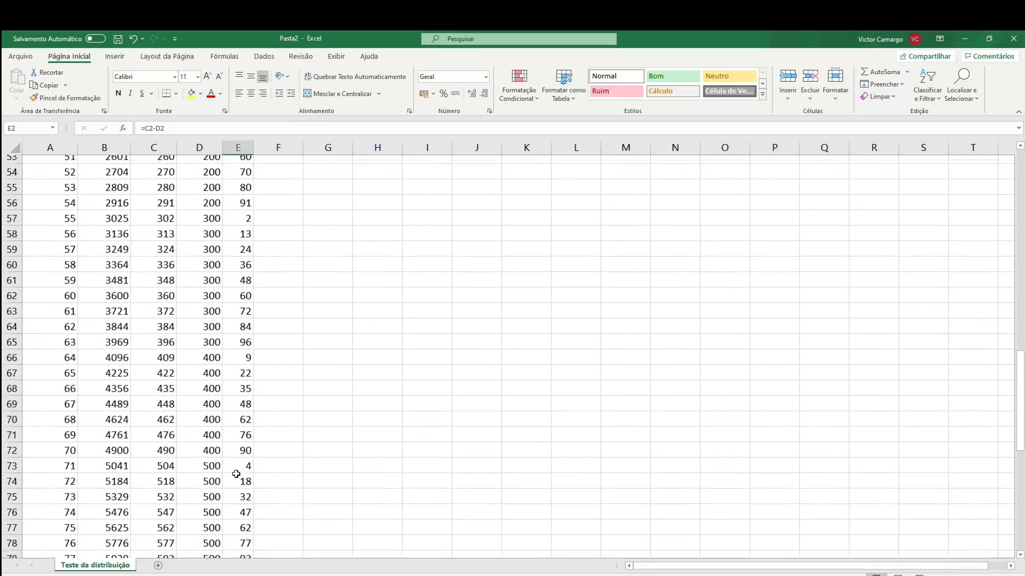
scroll(236, 474, "down", 9)
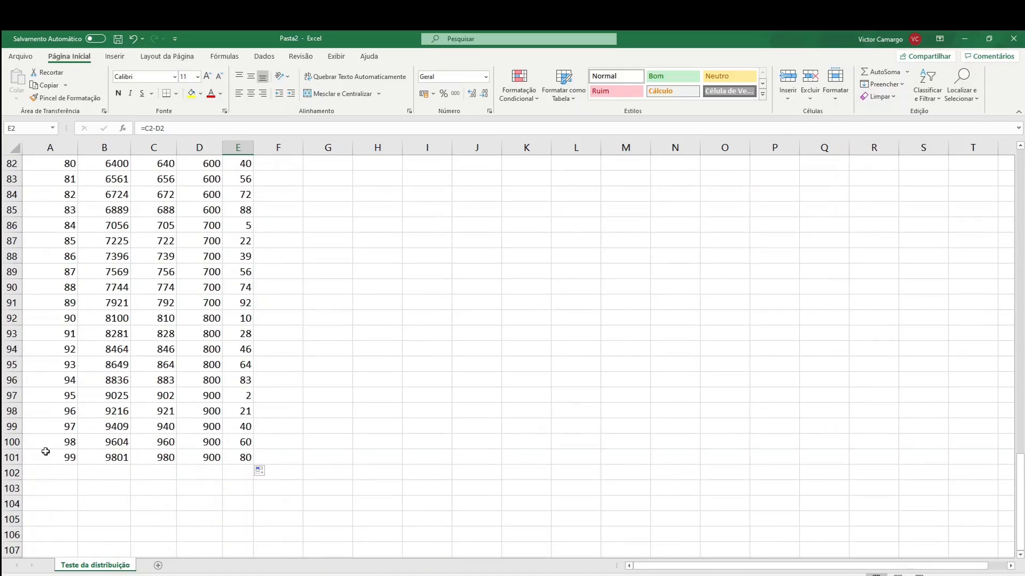
left_click_drag(1020, 488, 1019, 171)
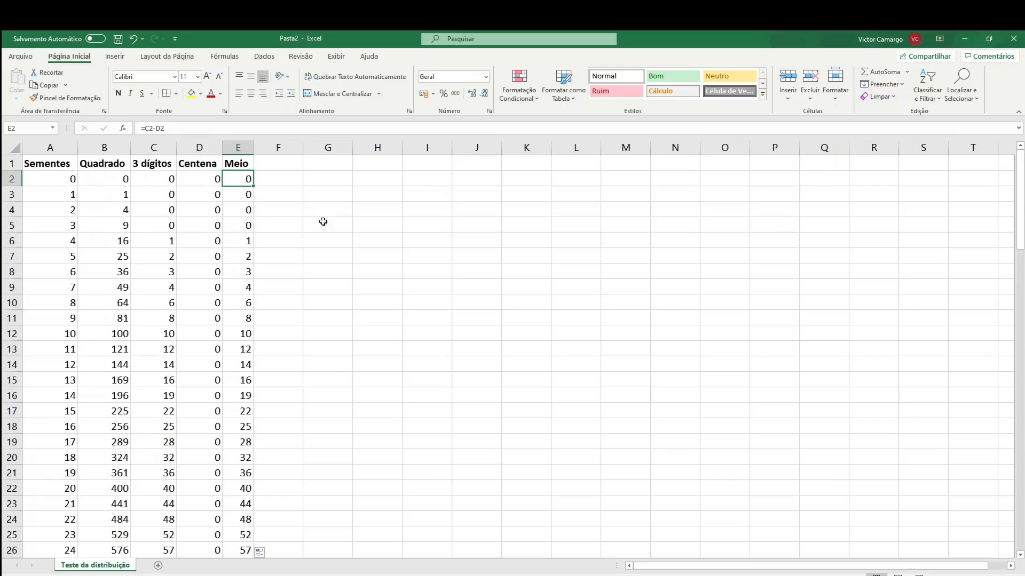
left_click(46, 184)
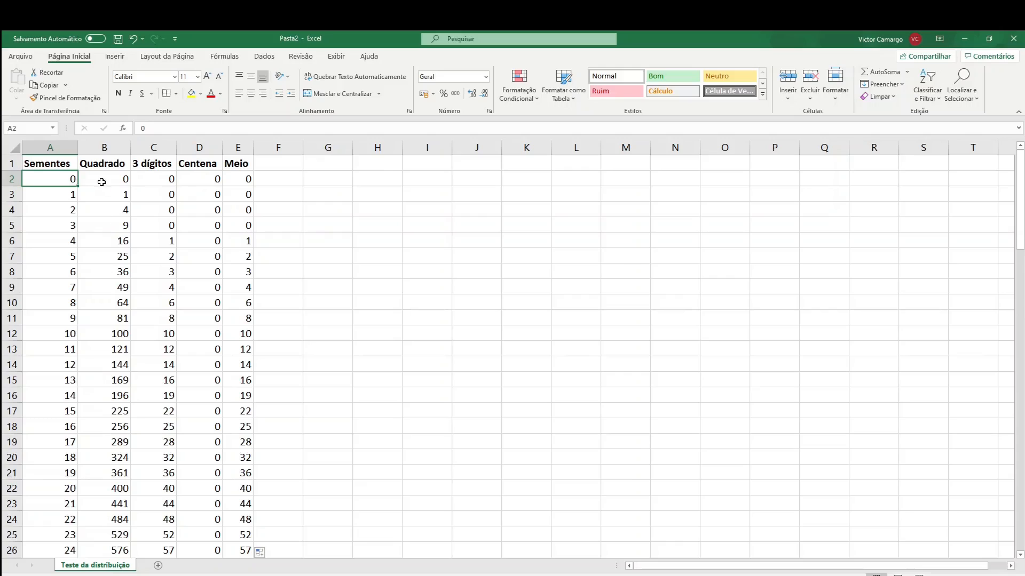
left_click_drag(103, 182, 111, 423)
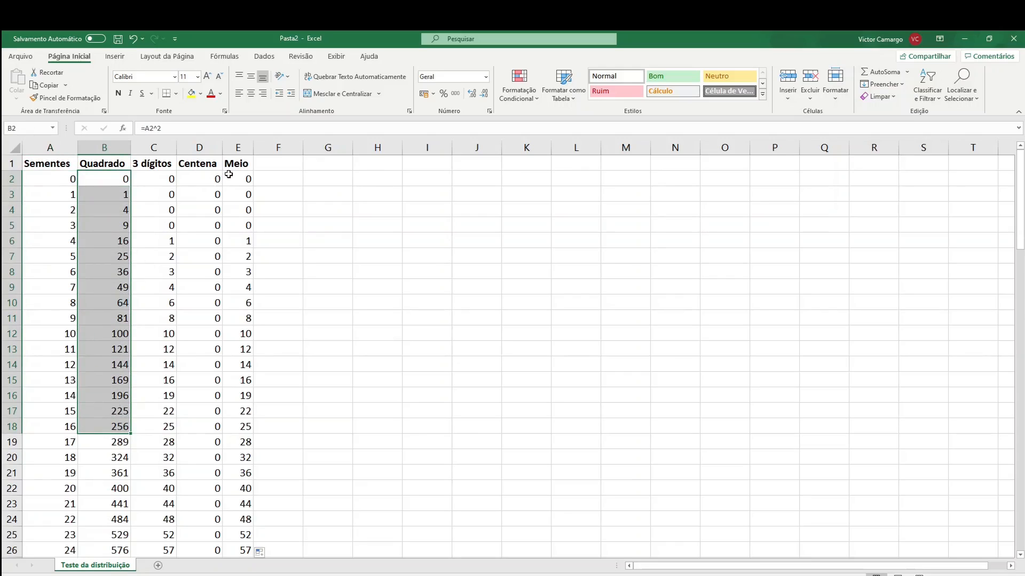
left_click_drag(229, 175, 240, 441)
left_click(236, 457)
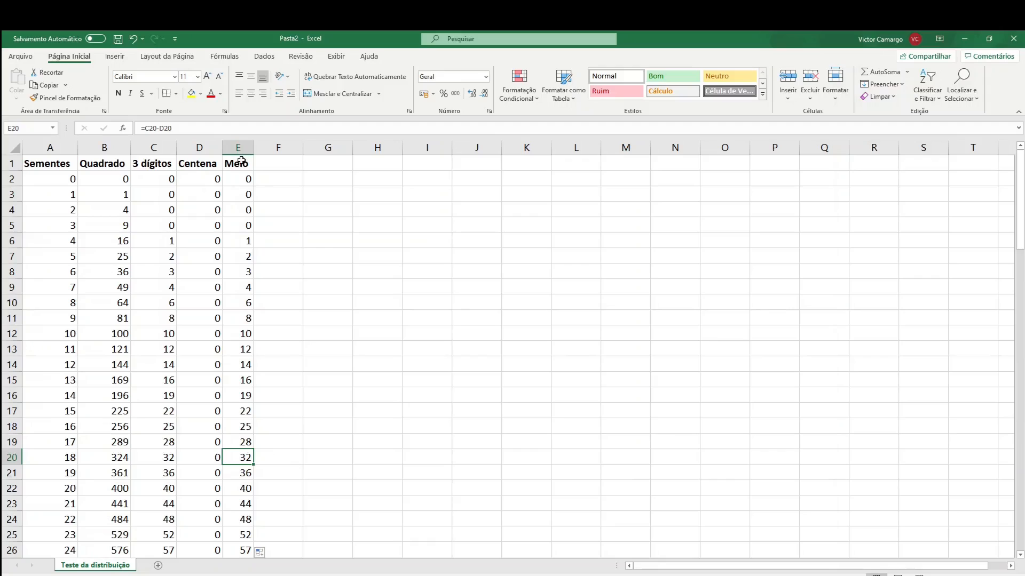
Rename the Meio header in E1 as Número aleatório and widen column E to fit it.
left_click(241, 161)
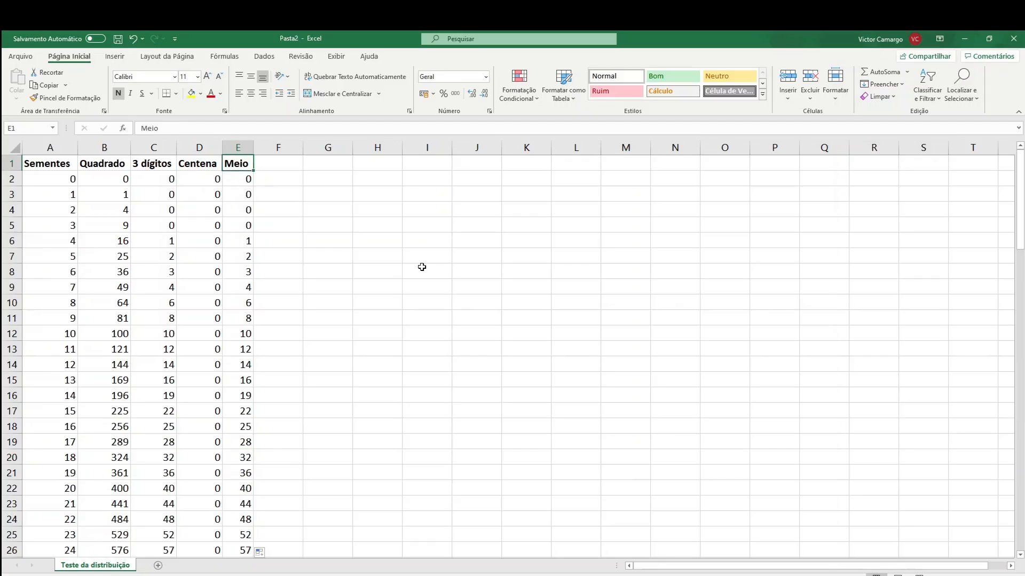
type("Número")
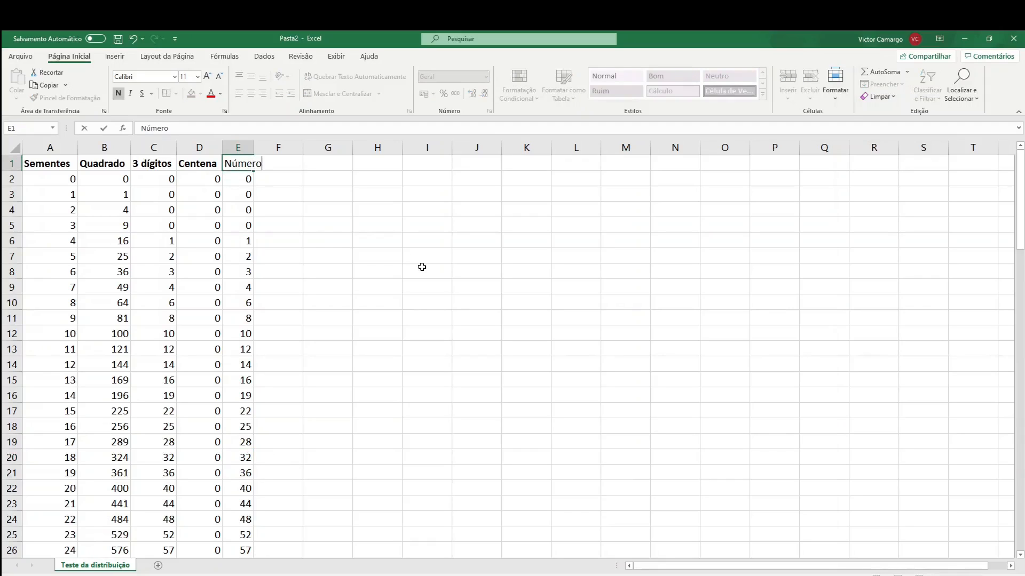
type(" aleatório")
key("Return")
Compare the generated values in the Número aleatório column with their seeds in the Sementes column.
left_click_drag(269, 179, 288, 382)
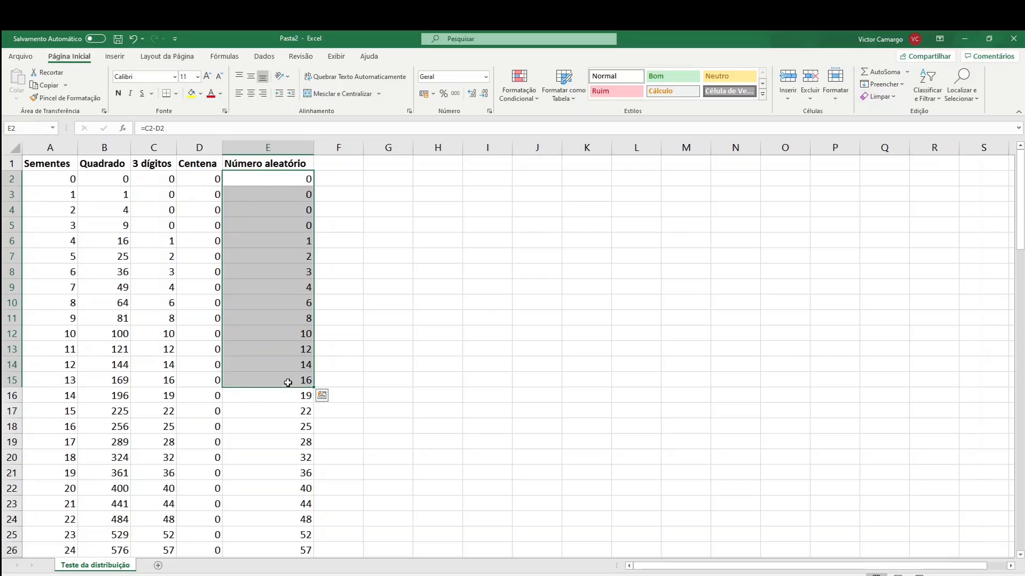
left_click(287, 383)
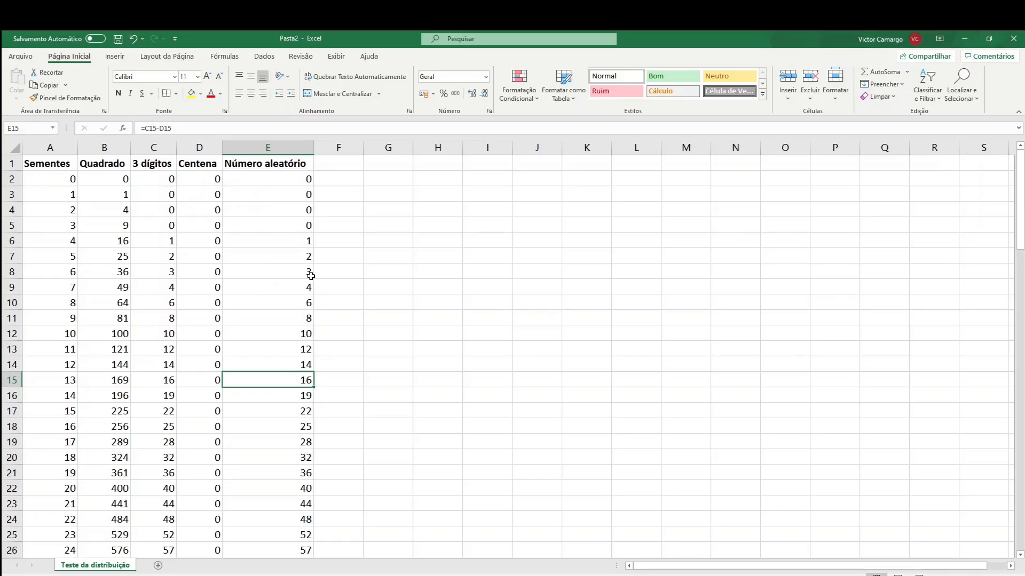
left_click(270, 182)
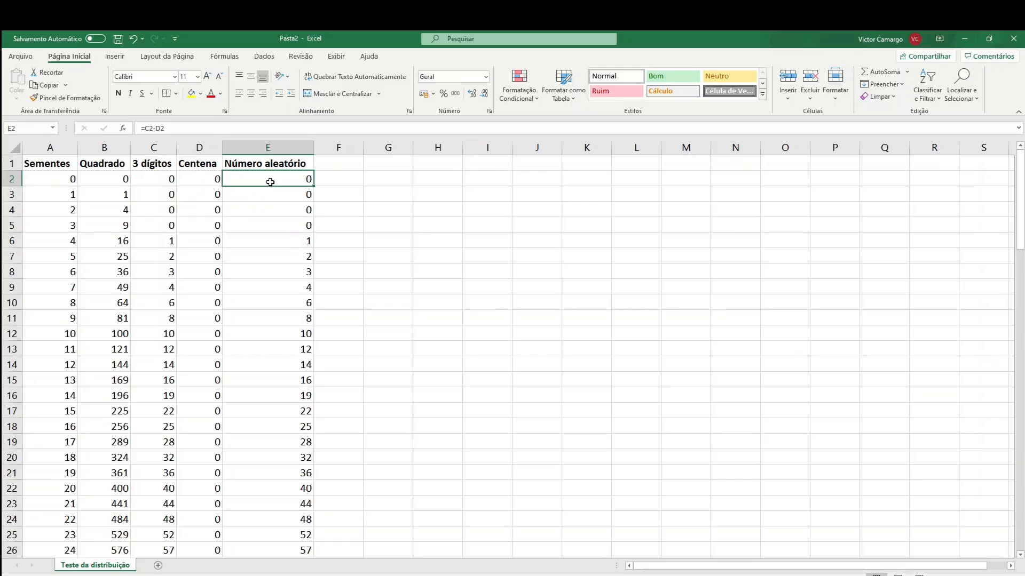
left_click(266, 238)
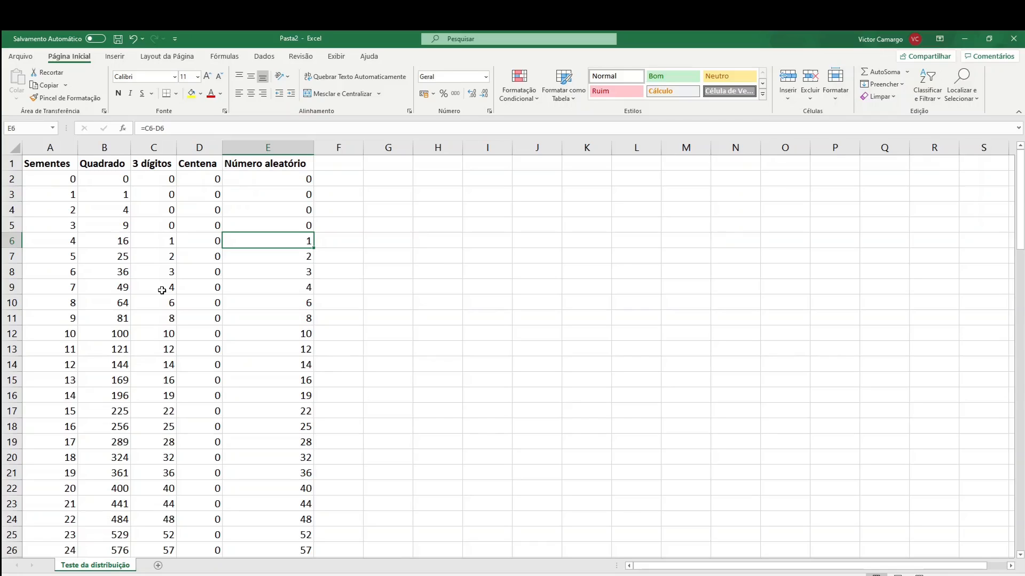
left_click_drag(40, 178, 42, 322)
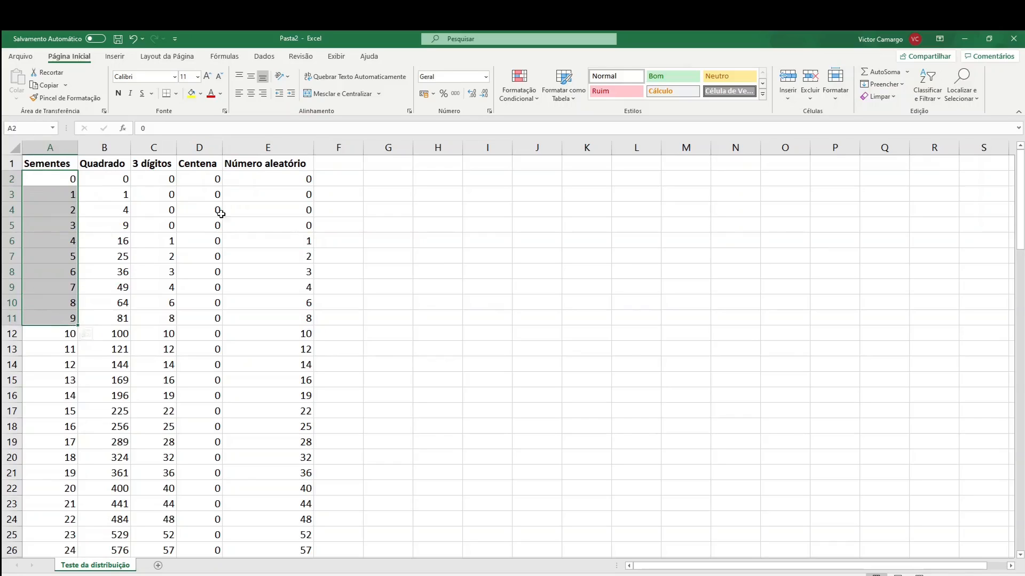
left_click(274, 182)
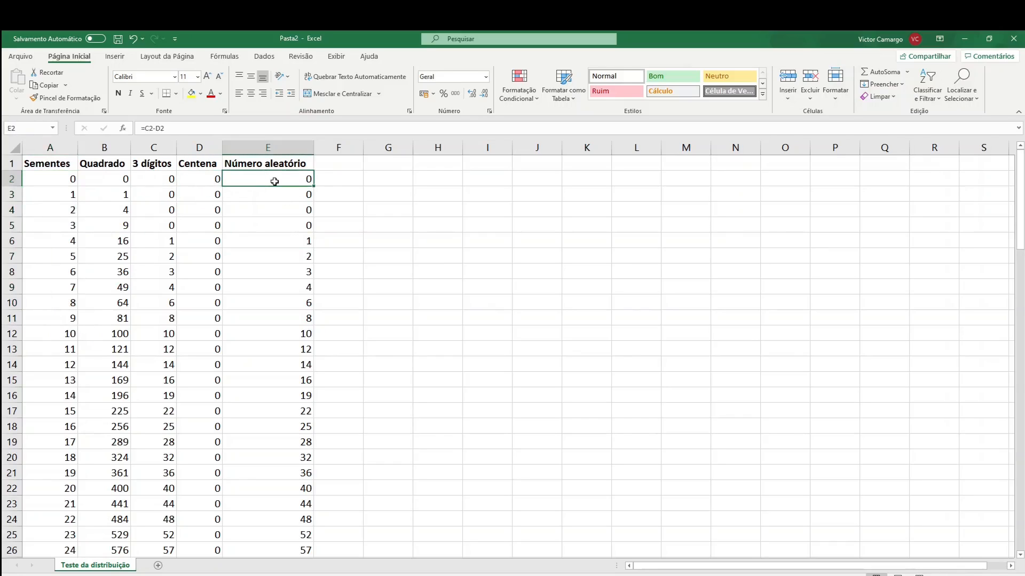
left_click(327, 189)
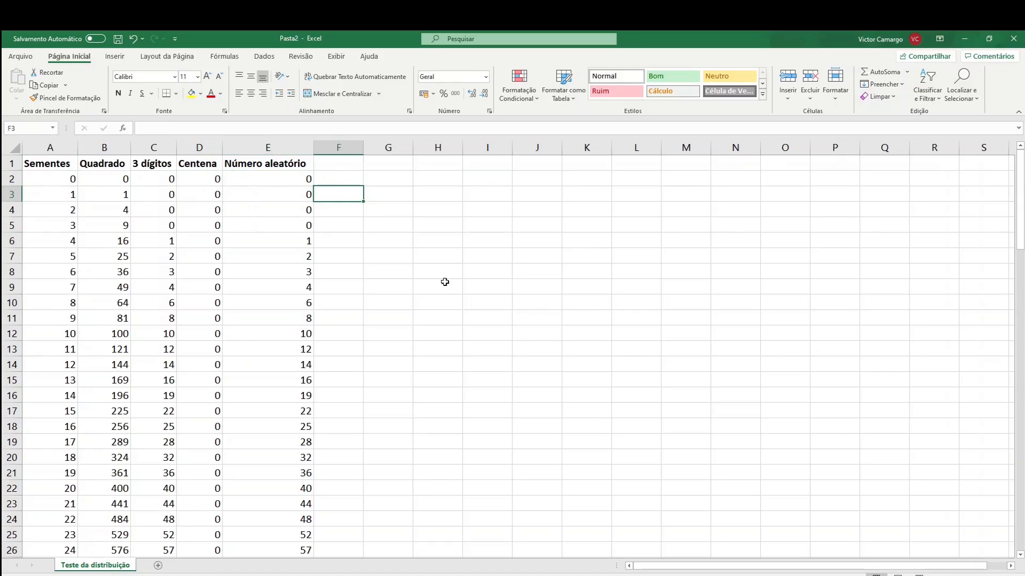
left_click(353, 245)
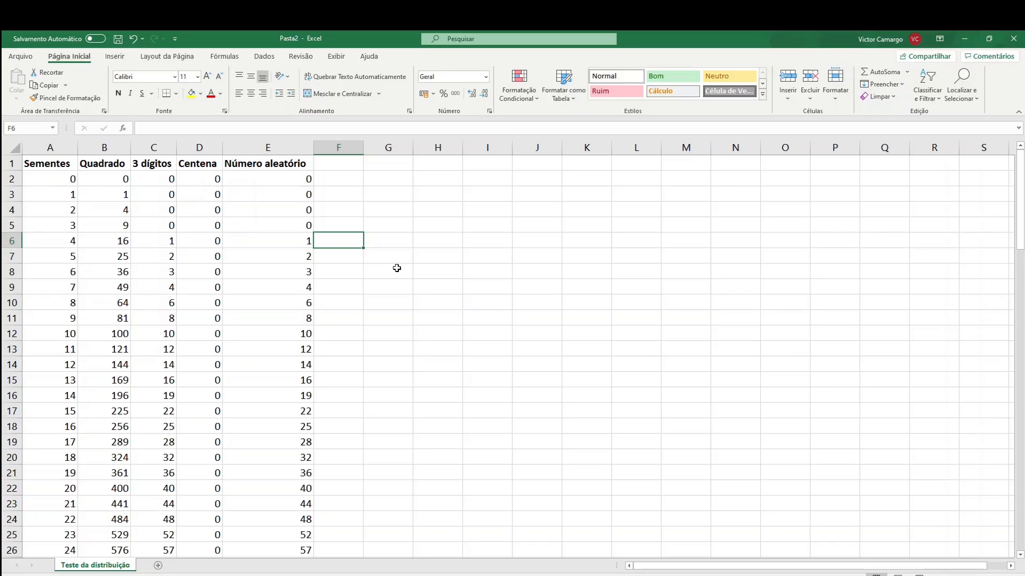
Enable the Ferramentas de Análise add-in from the Excel add-ins (Suplementos do Excel).
left_click(26, 57)
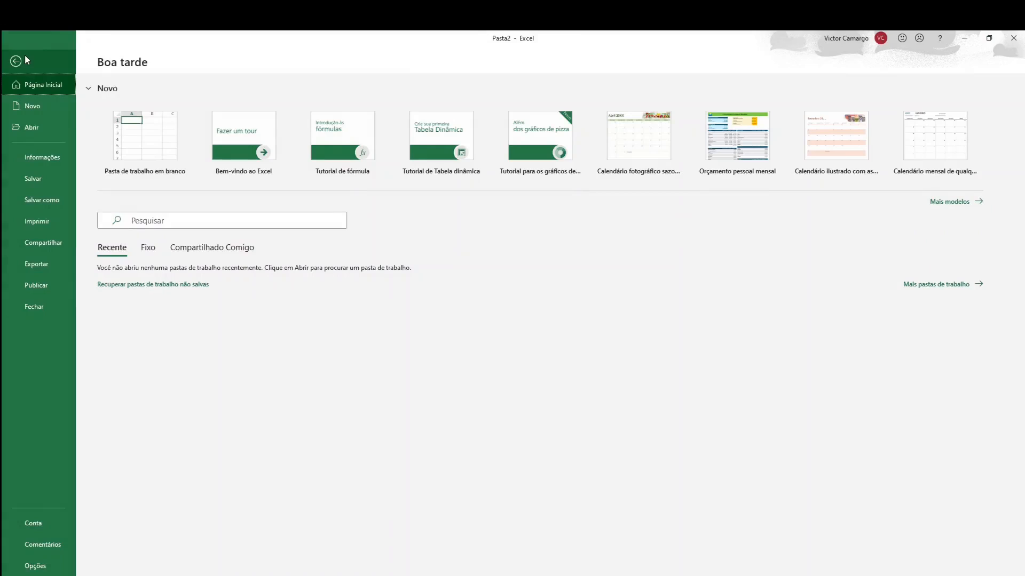
left_click(35, 566)
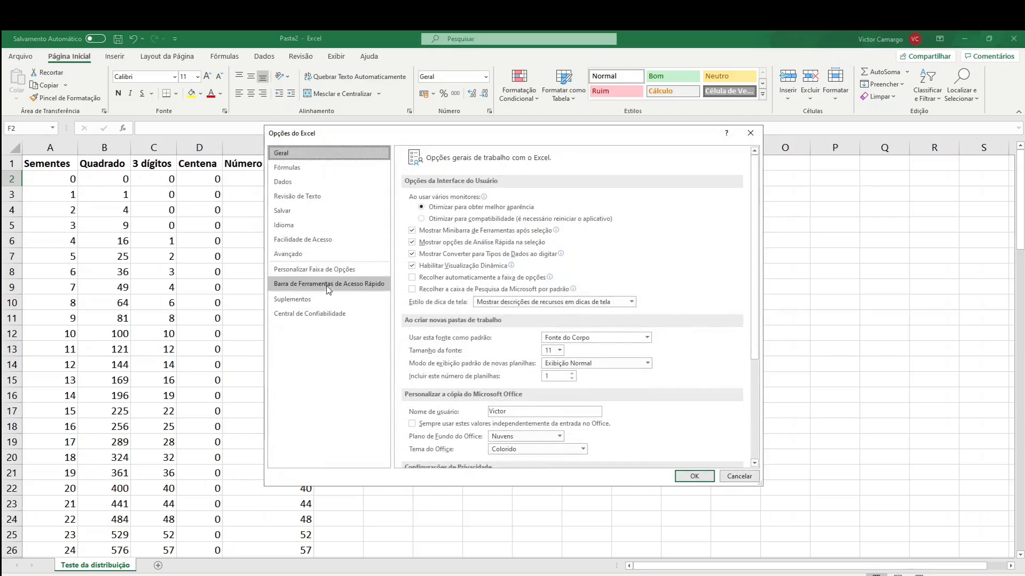
left_click(302, 309)
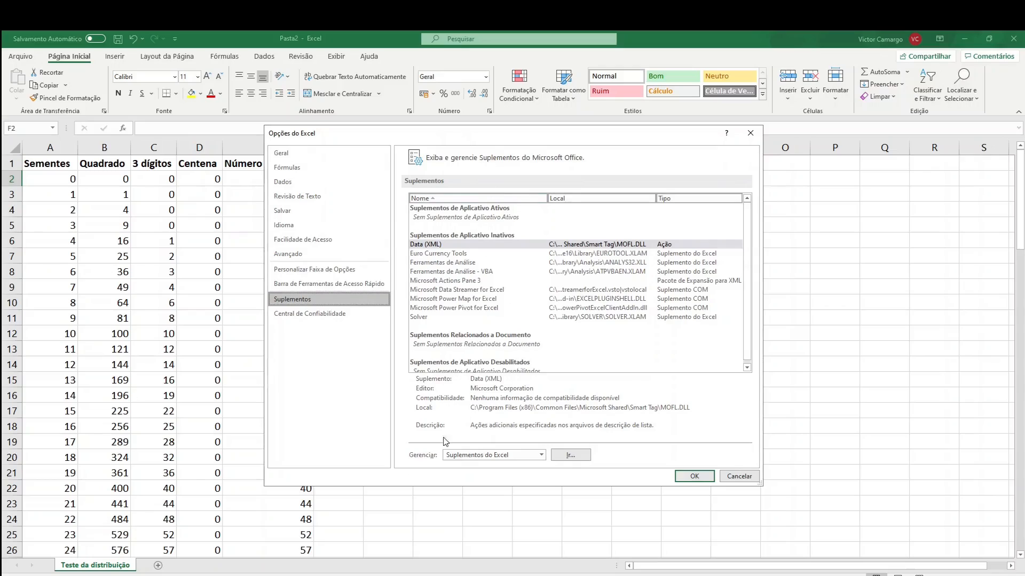
left_click(520, 457)
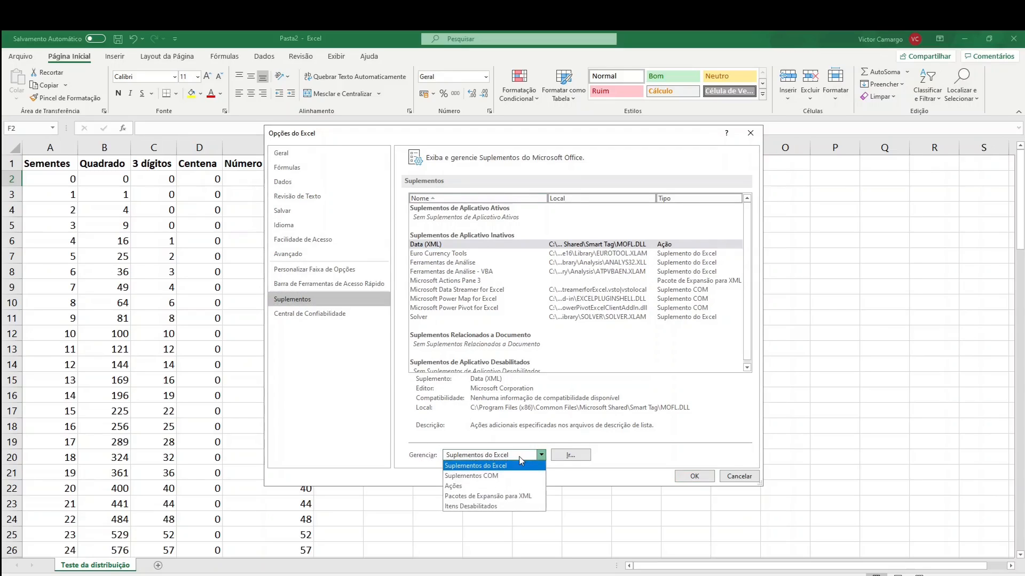
left_click(515, 465)
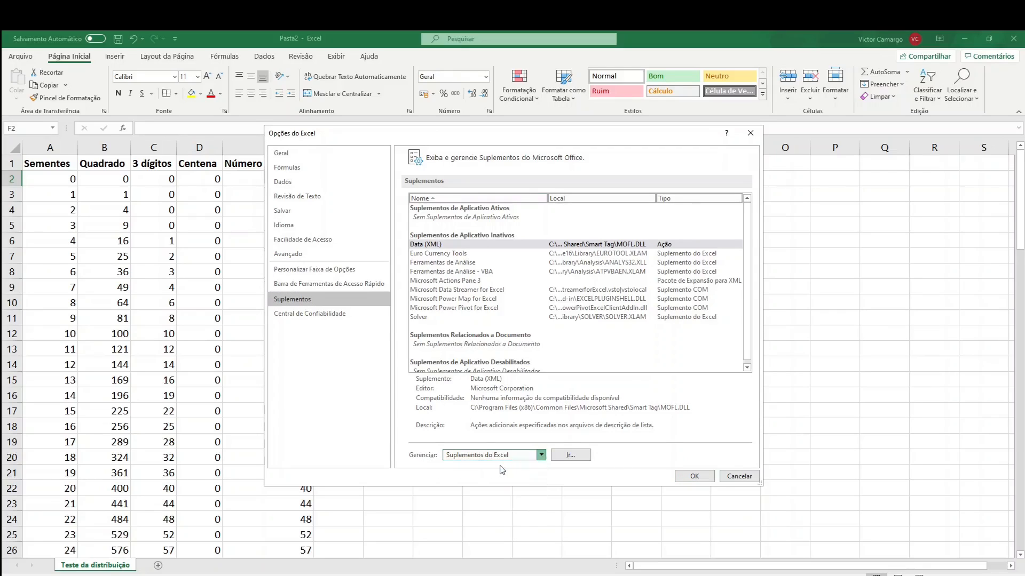
left_click(579, 460)
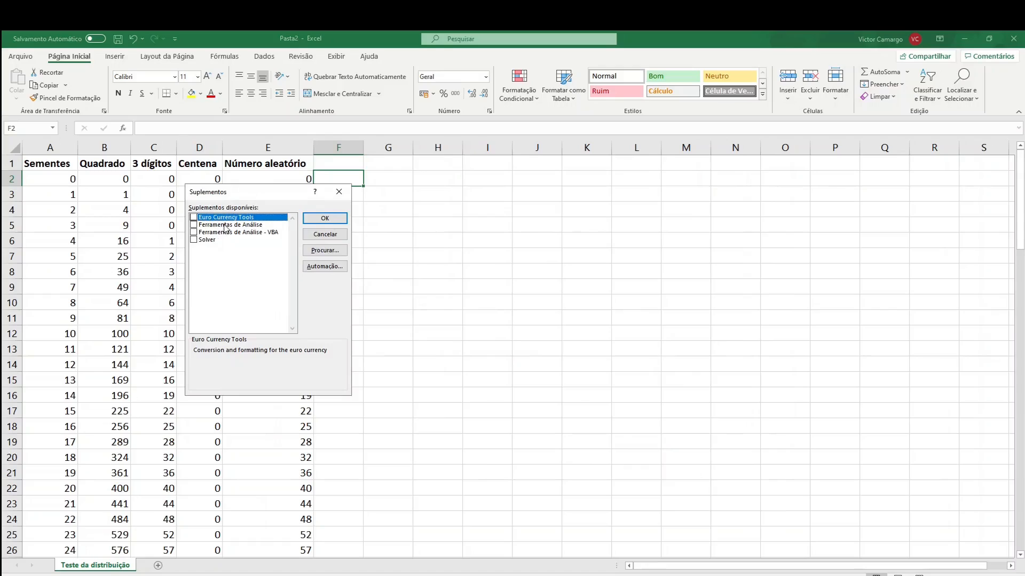
left_click(195, 226)
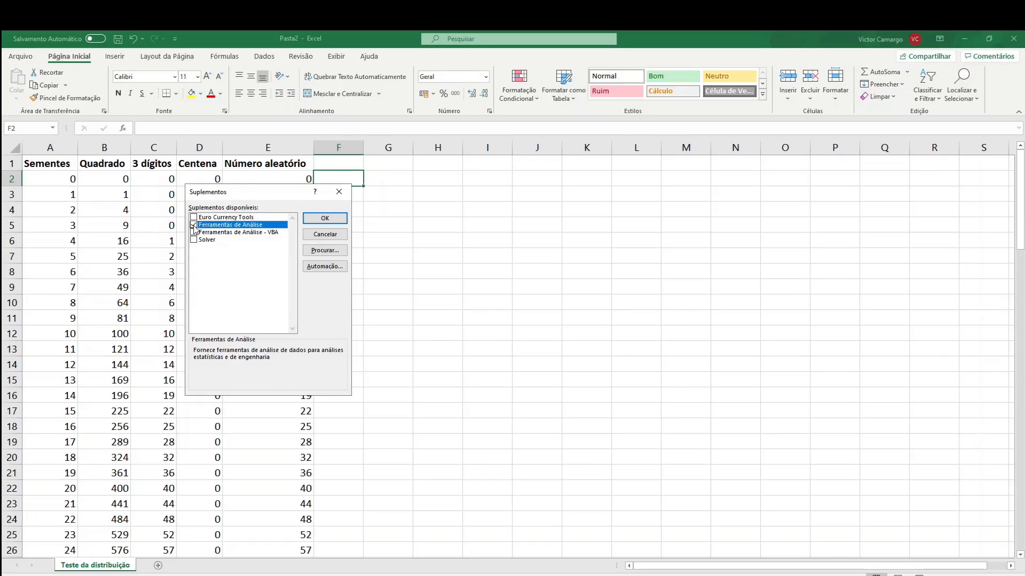
left_click(313, 225)
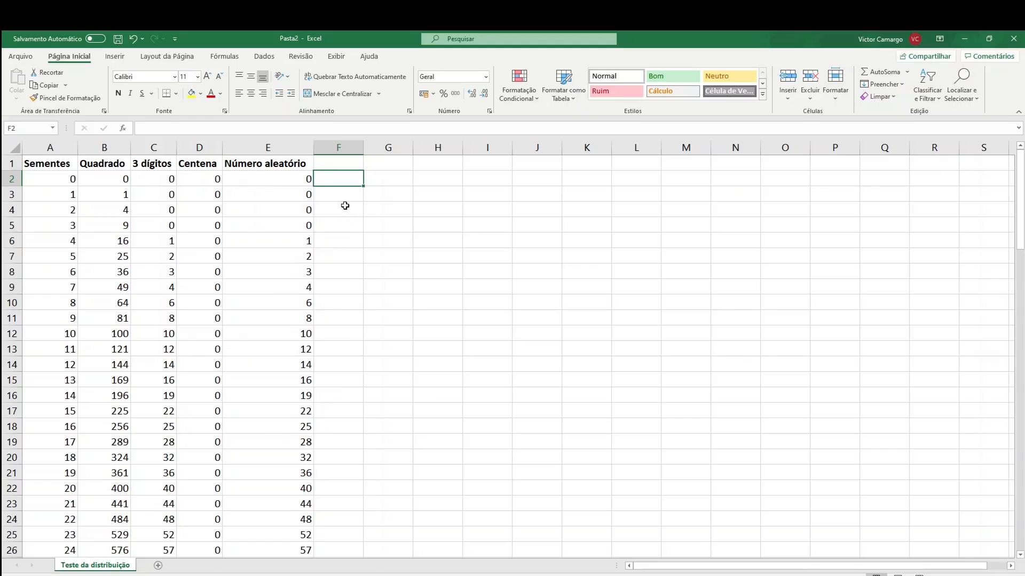
Start a Histograma data analysis with the Número aleatório values in E2:E101 as its input range.
left_click(264, 57)
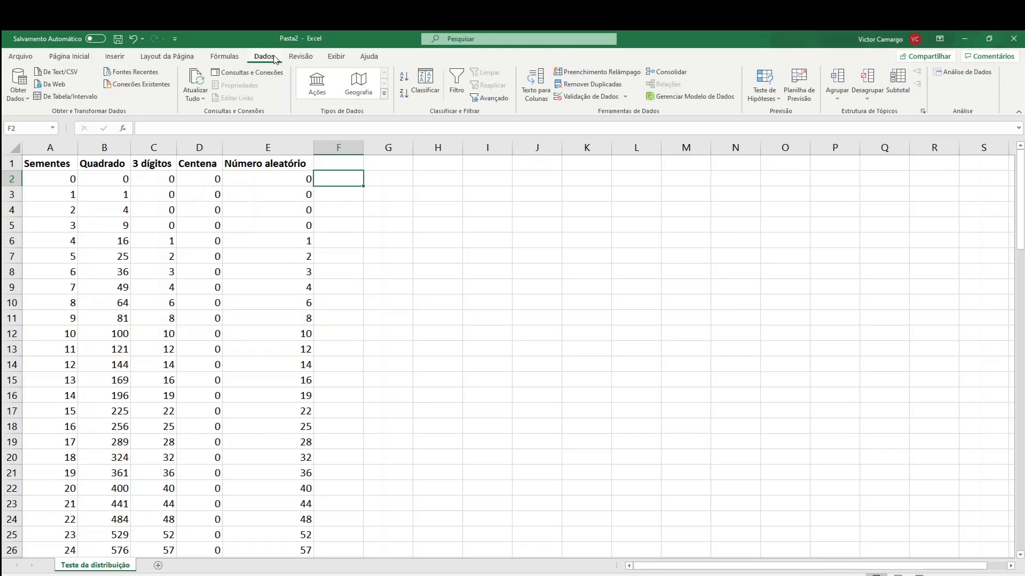
left_click(960, 73)
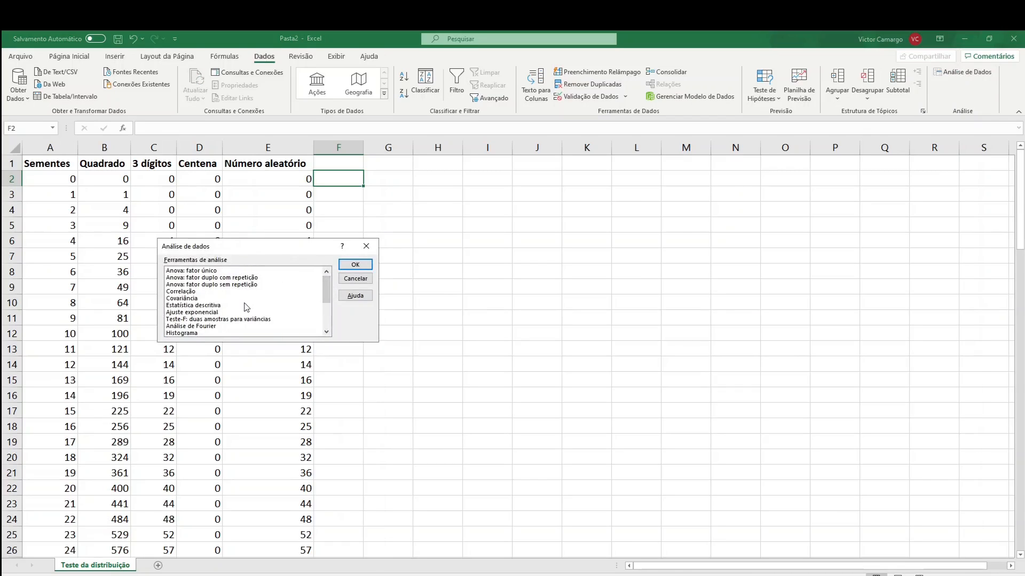
left_click(204, 333)
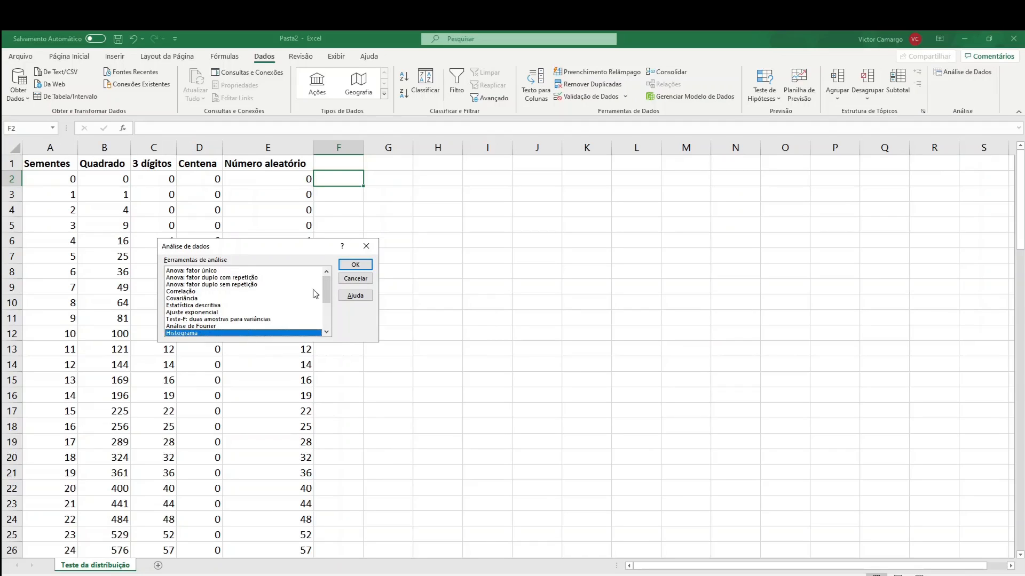
left_click(351, 269)
left_click_drag(247, 217, 460, 216)
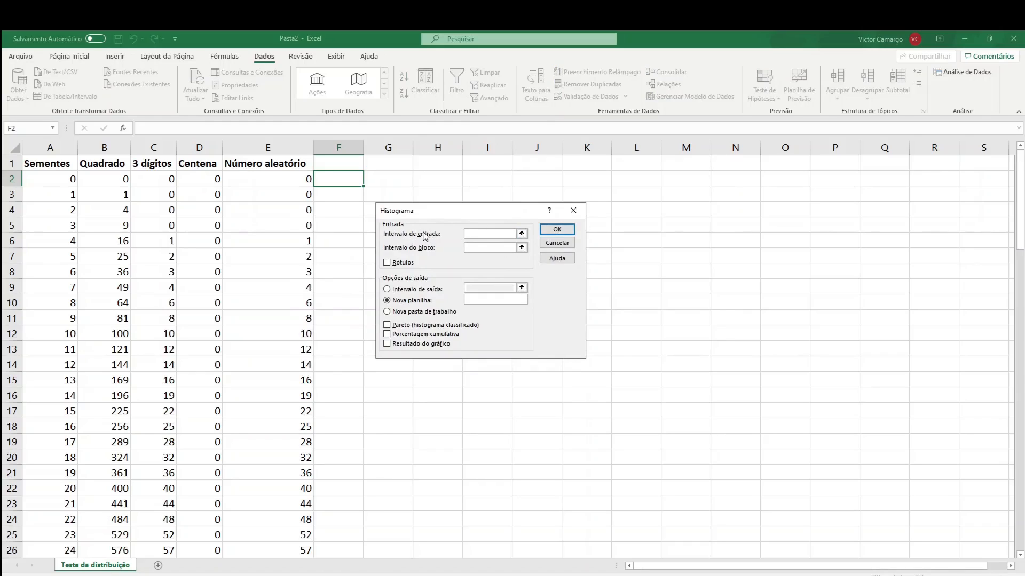
left_click(522, 233)
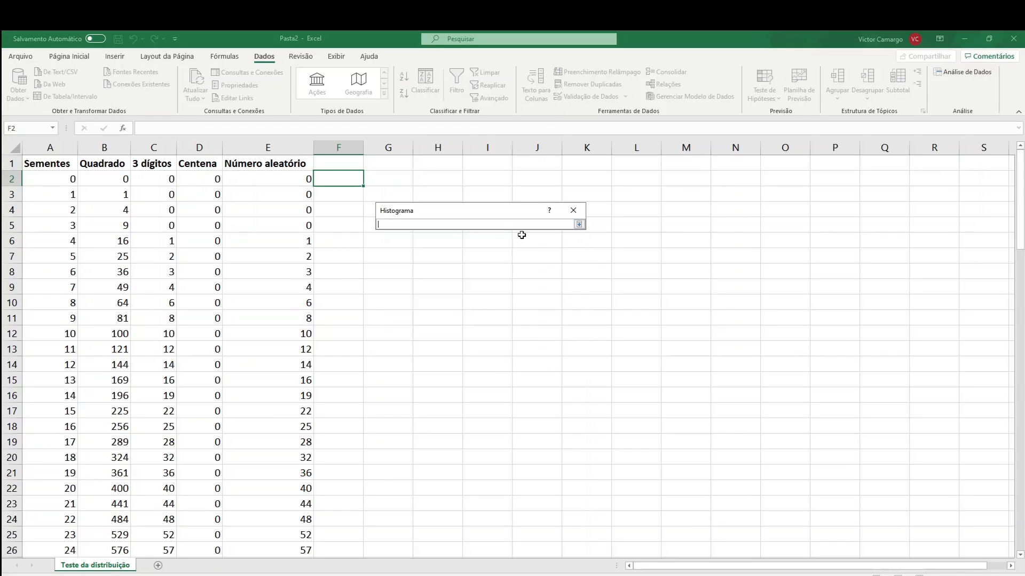
left_click(286, 180)
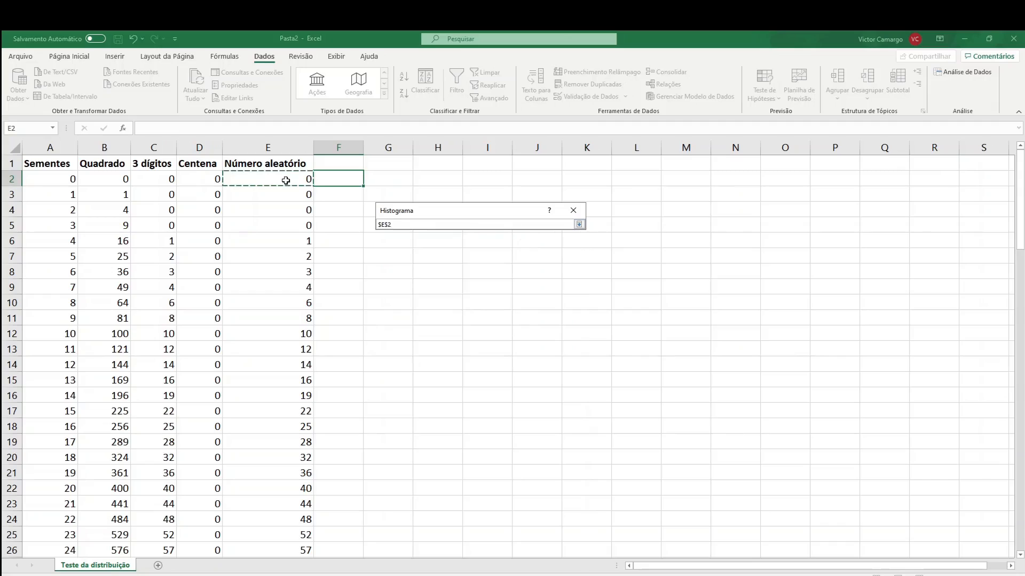
key("ctrl+shift+Down")
key("Return")
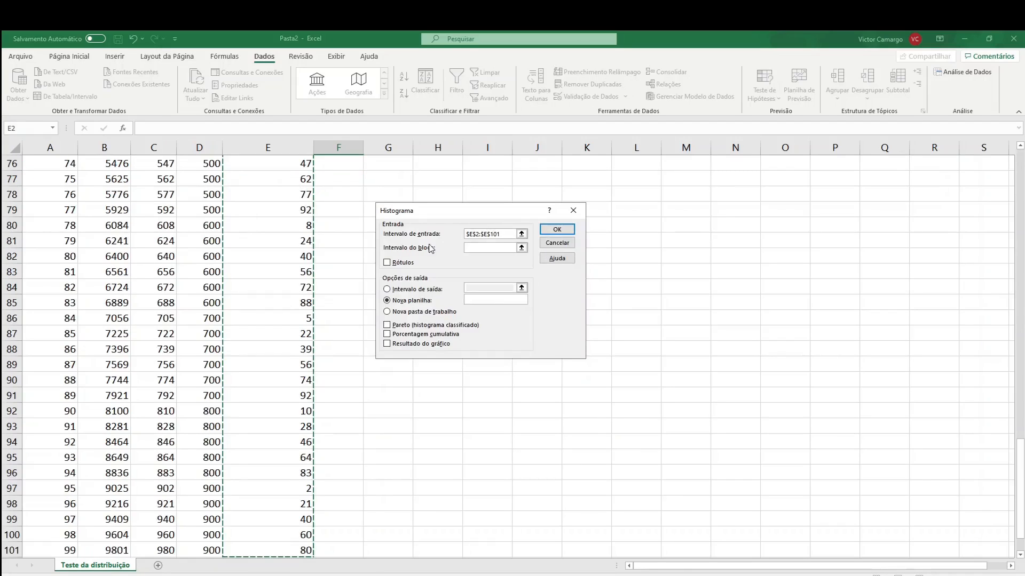
Set the histogram's bin range (Intervalo do bloco) to the Sementes values in A2:A101.
left_click(521, 248)
scroll(62, 189, "up", 20)
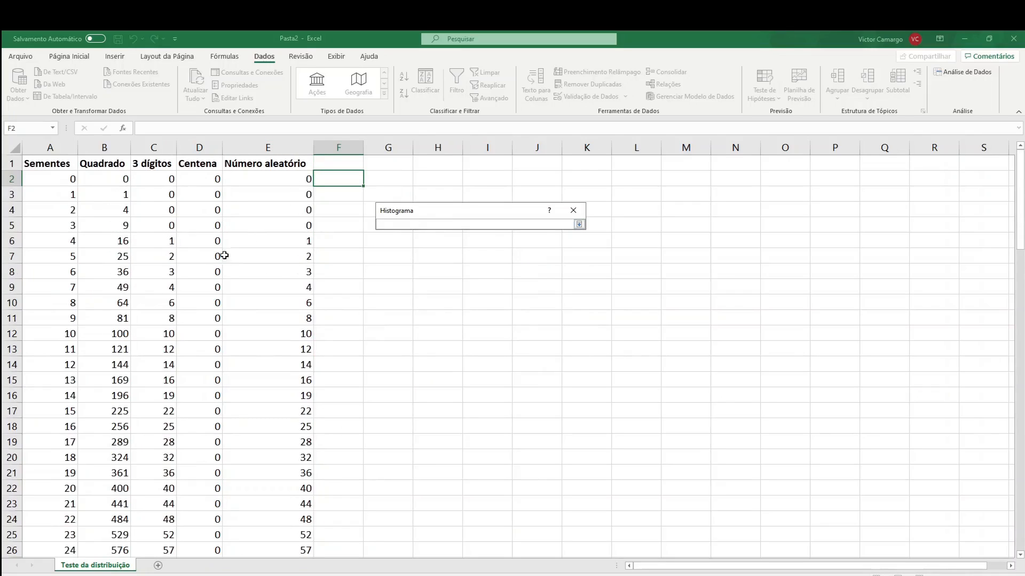
left_click(53, 175)
key("ctrl+shift+Down")
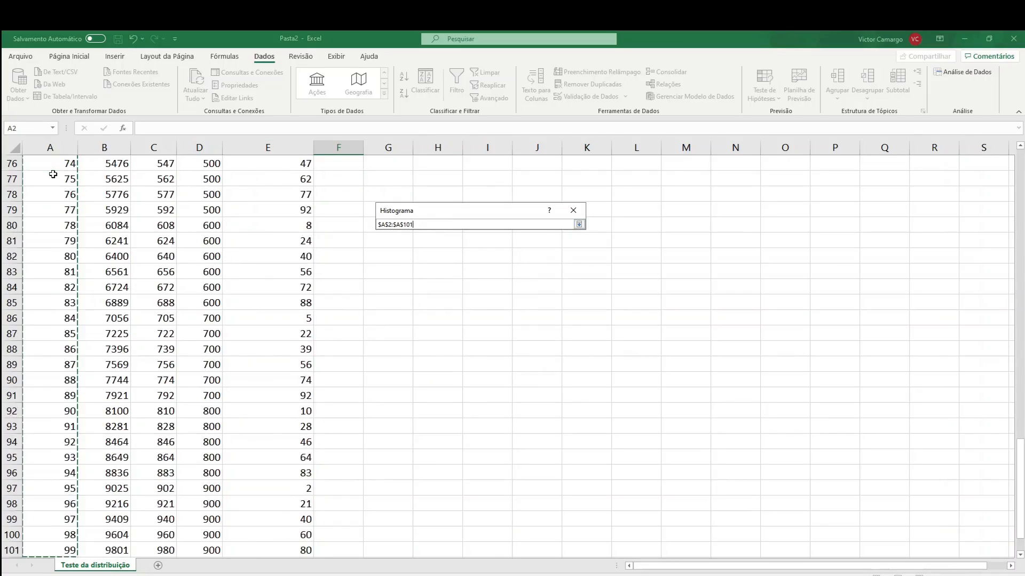
key("Return")
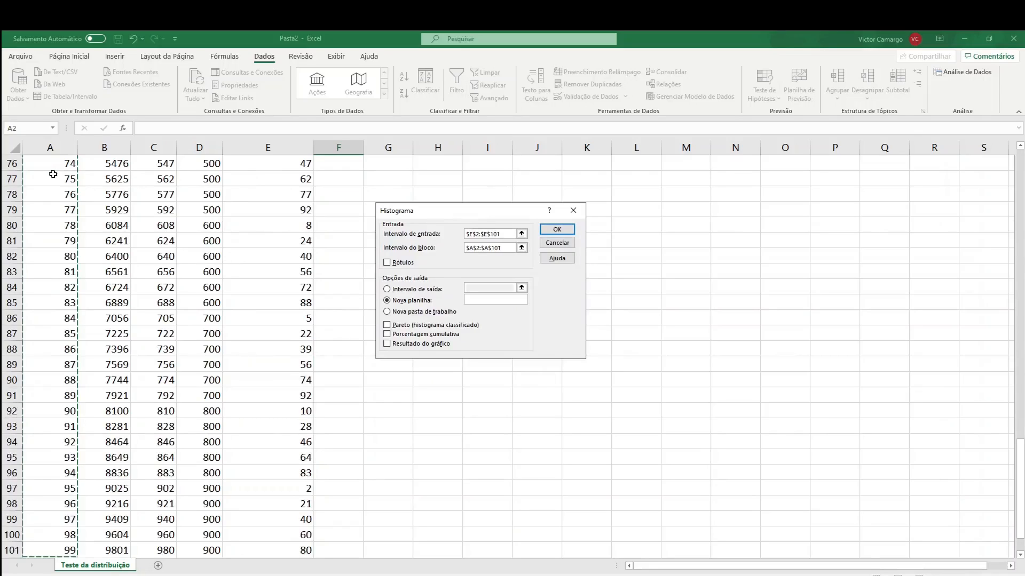
Include the chart output and generate the histogram on a new worksheet.
left_click(389, 346)
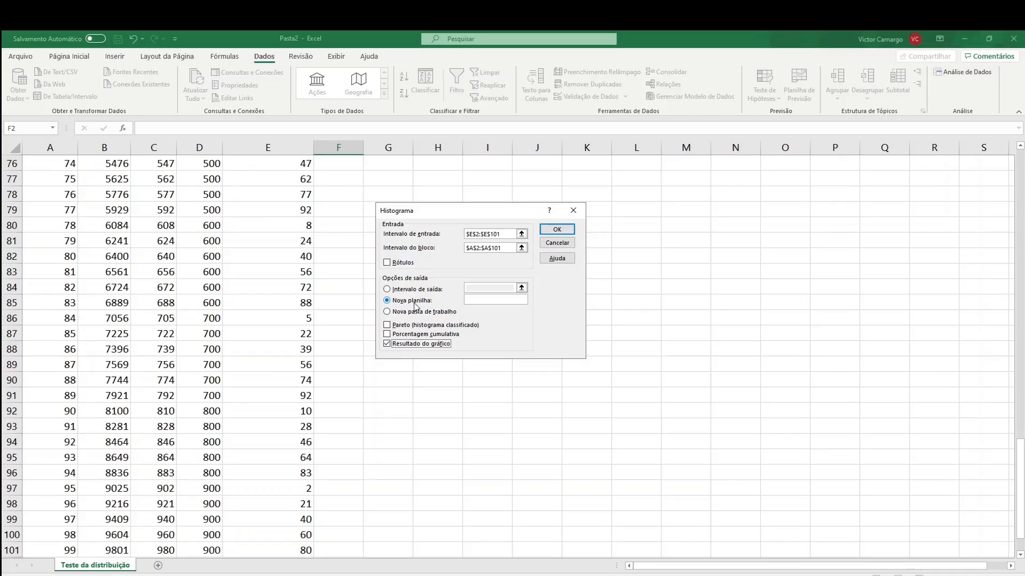
left_click(553, 230)
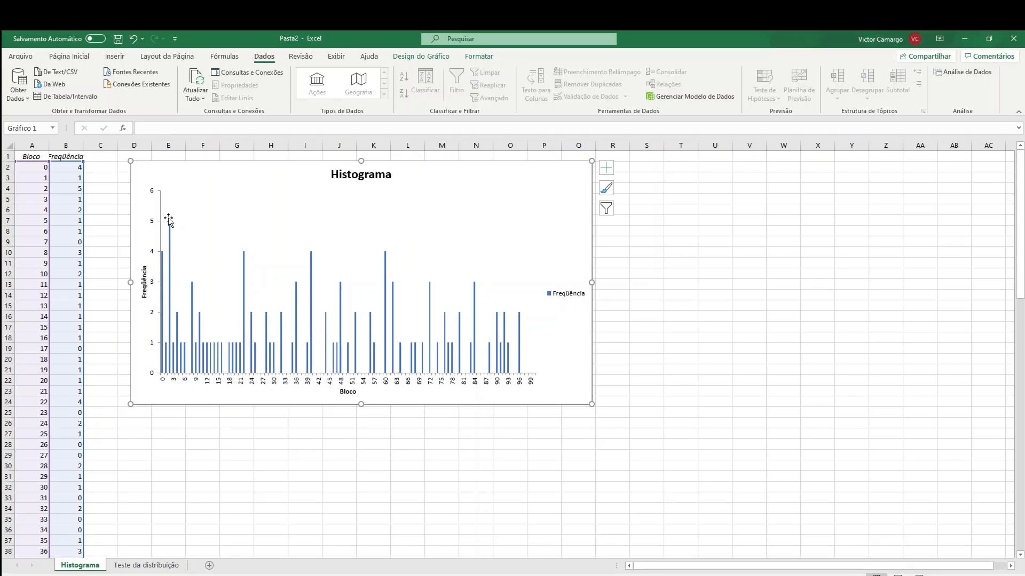
mouse_move(173, 228)
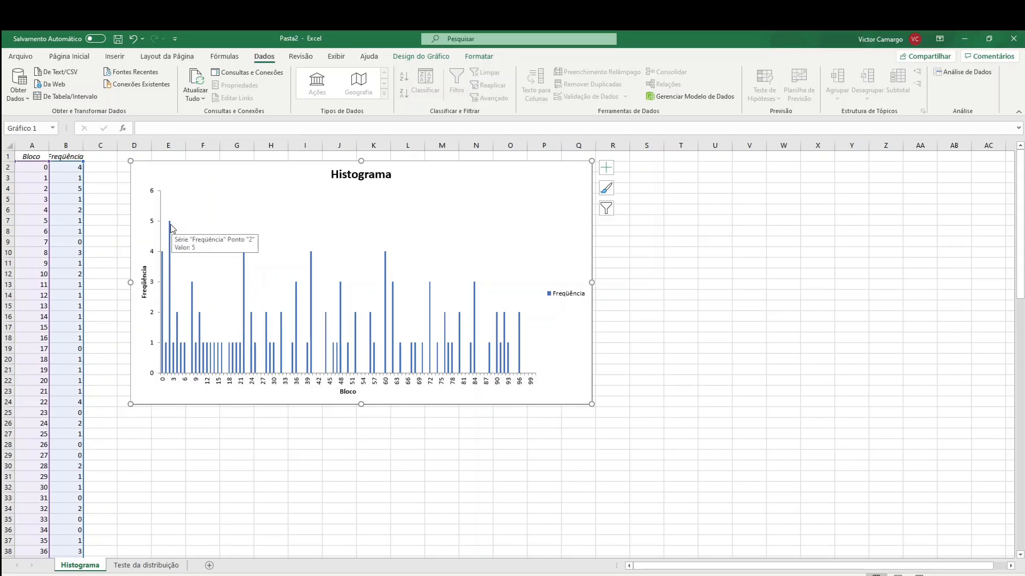